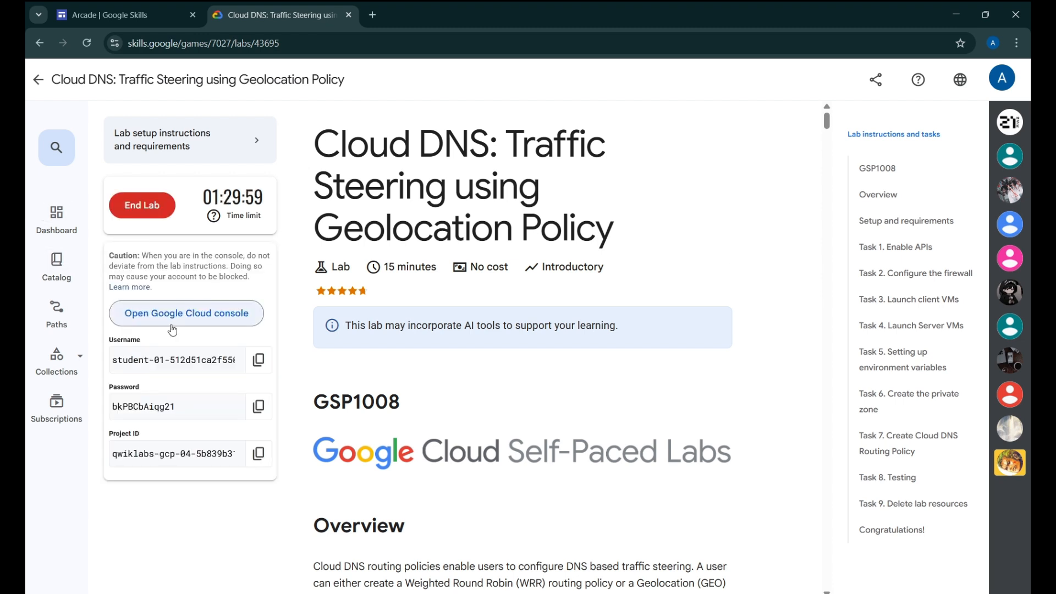
Open the lab's Google Cloud console link in an incognito window
right_click(172, 329)
left_click(282, 399)
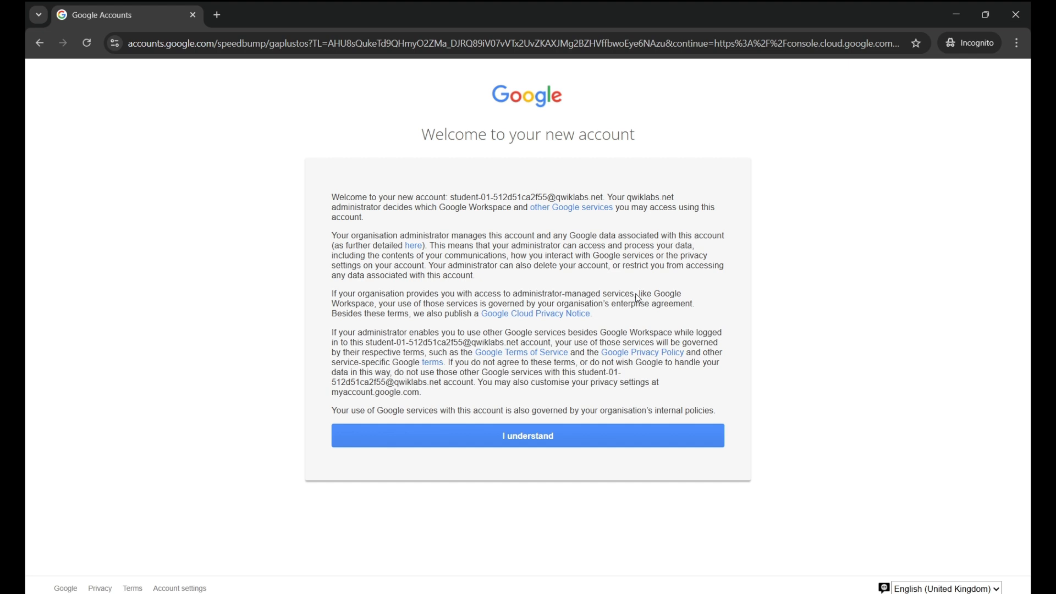
Accept the new account notice and agree to the Cloud terms of service
left_click(527, 436)
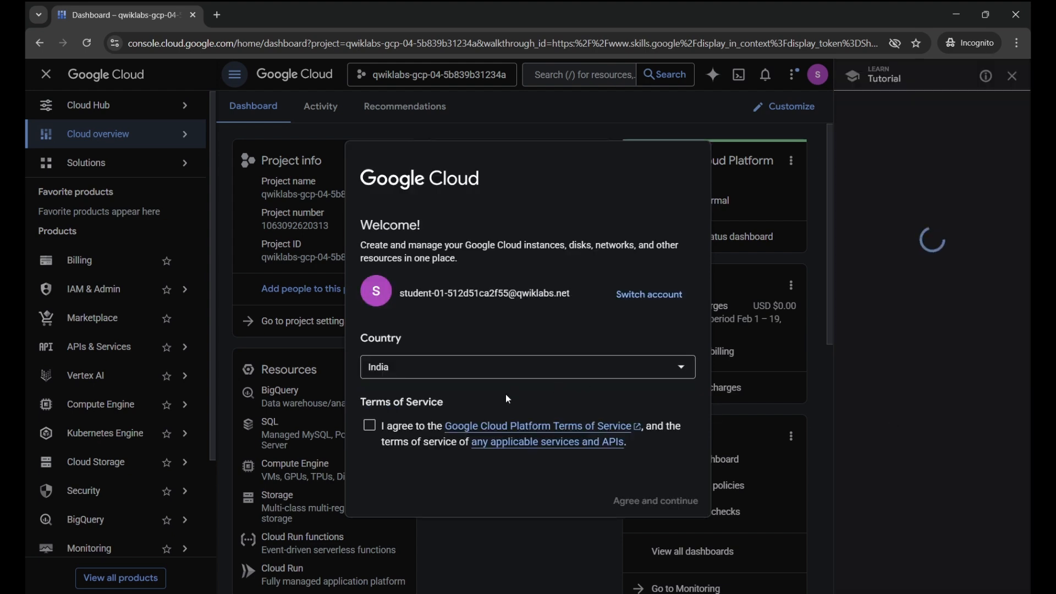
left_click(370, 426)
left_click(650, 500)
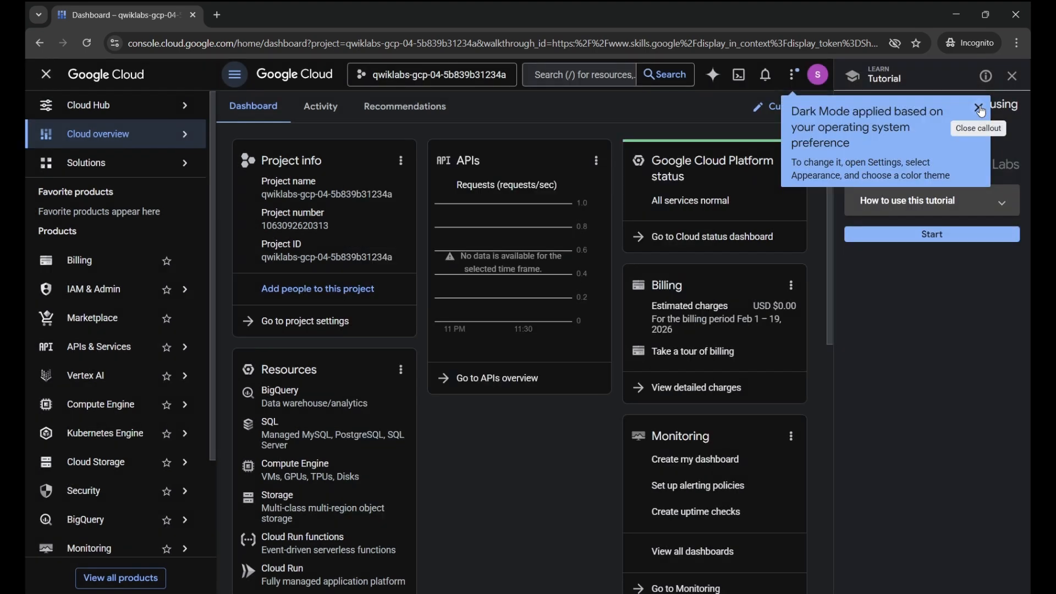
Dismiss the dark mode notice, leave the tutorial, and return to the lab instructions
left_click(979, 109)
left_click(1012, 75)
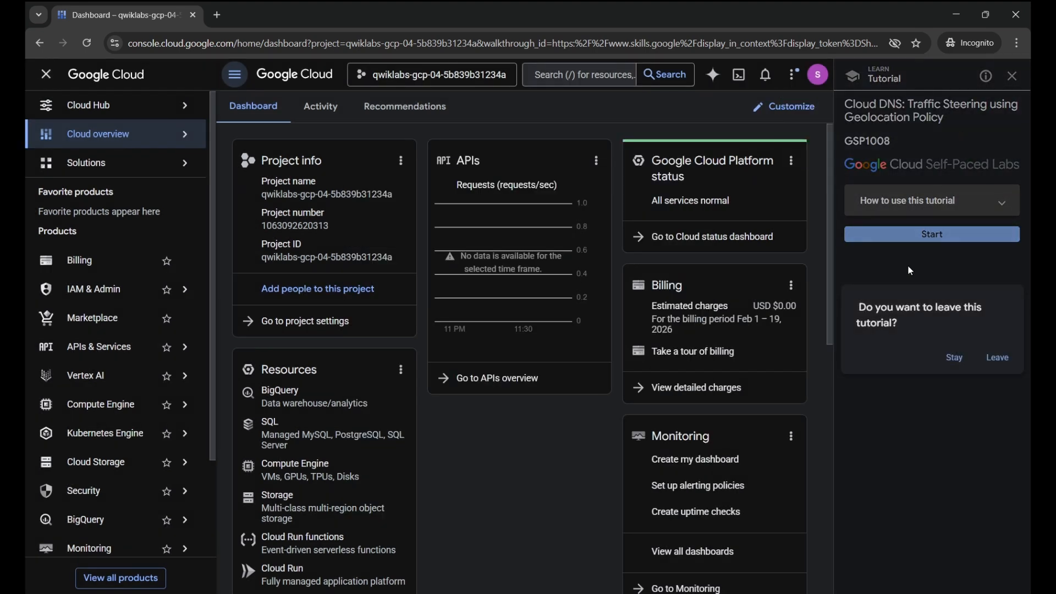
left_click(997, 358)
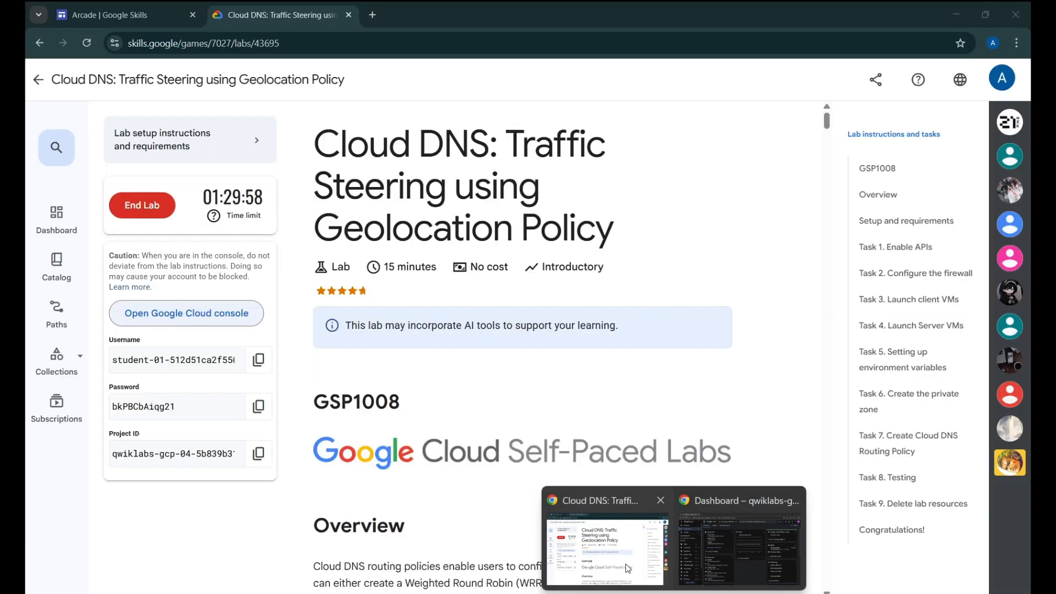
left_click(600, 533)
Jump to Task 1: Enable APIs in the lab instructions
left_click(892, 247)
scroll(713, 298, "up", 3)
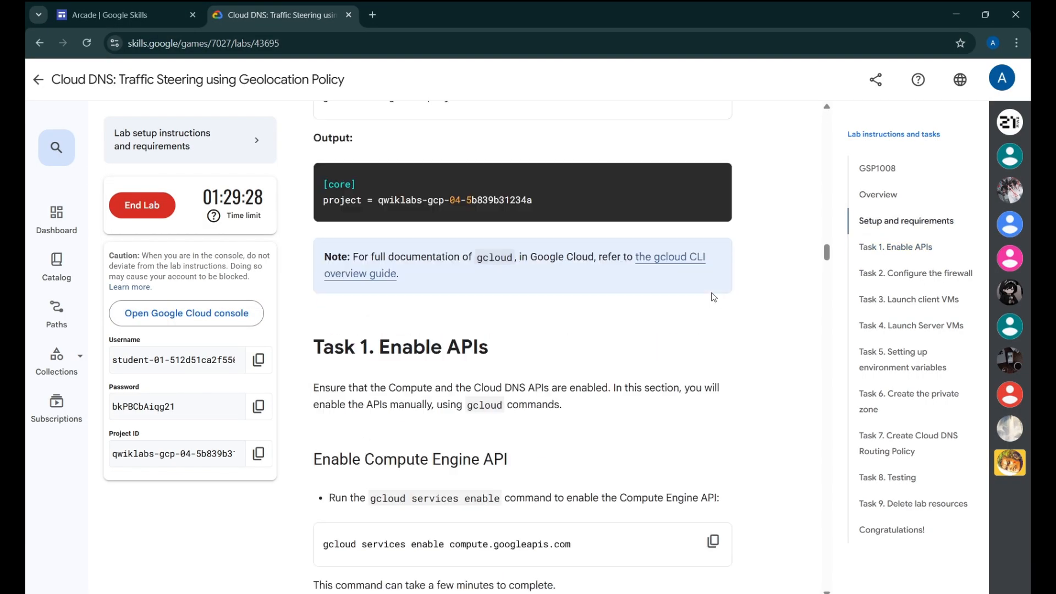
scroll(713, 298, "down", 5)
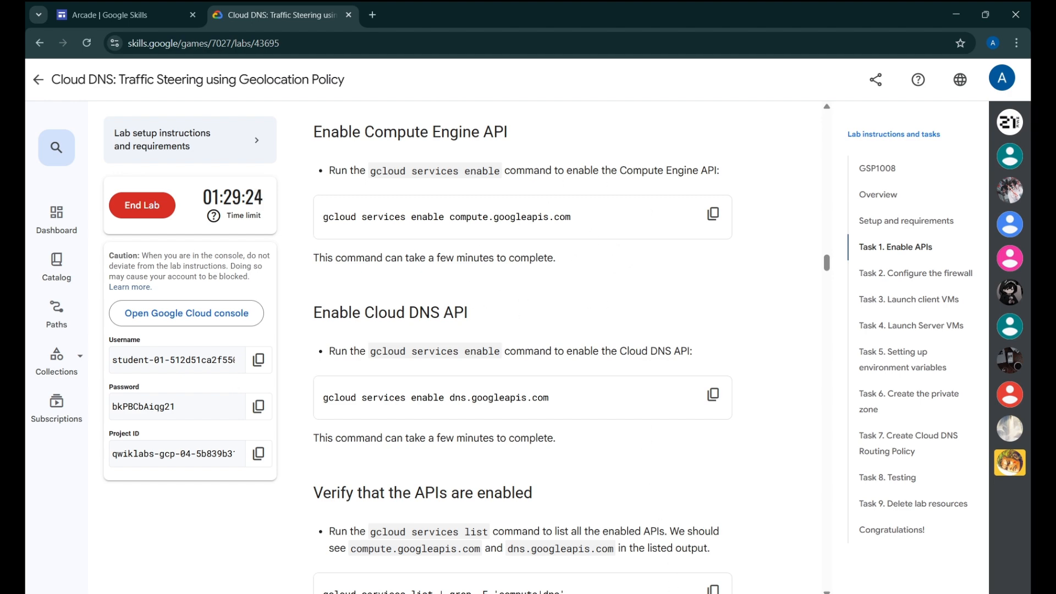
Start Cloud Shell enlarged over the dashboard, authorize it, and dismiss the Gemini CLI notice
left_click(706, 546)
left_click(936, 77)
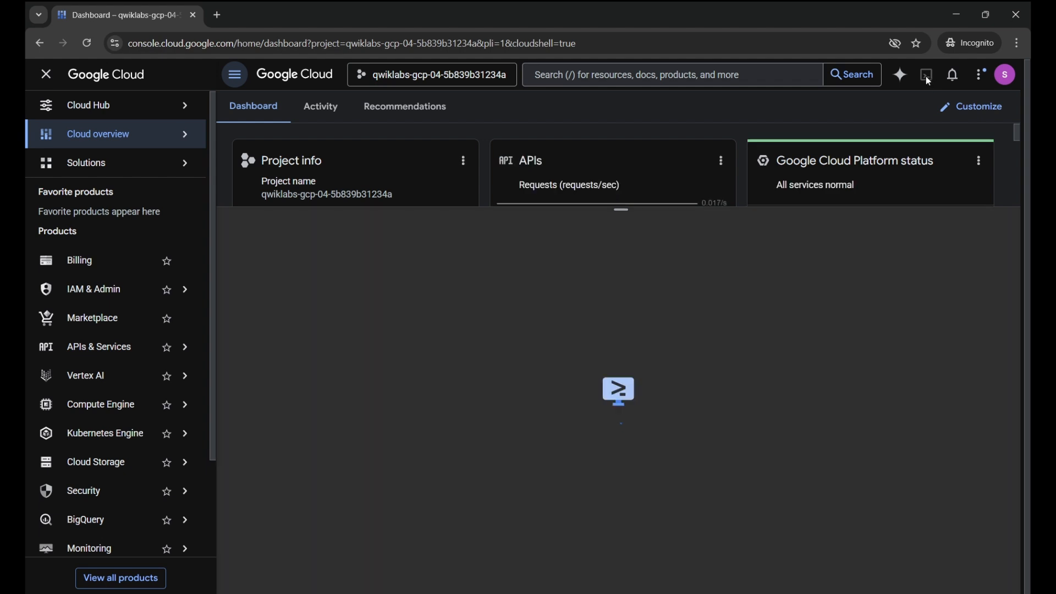
left_click_drag(642, 207, 643, 94)
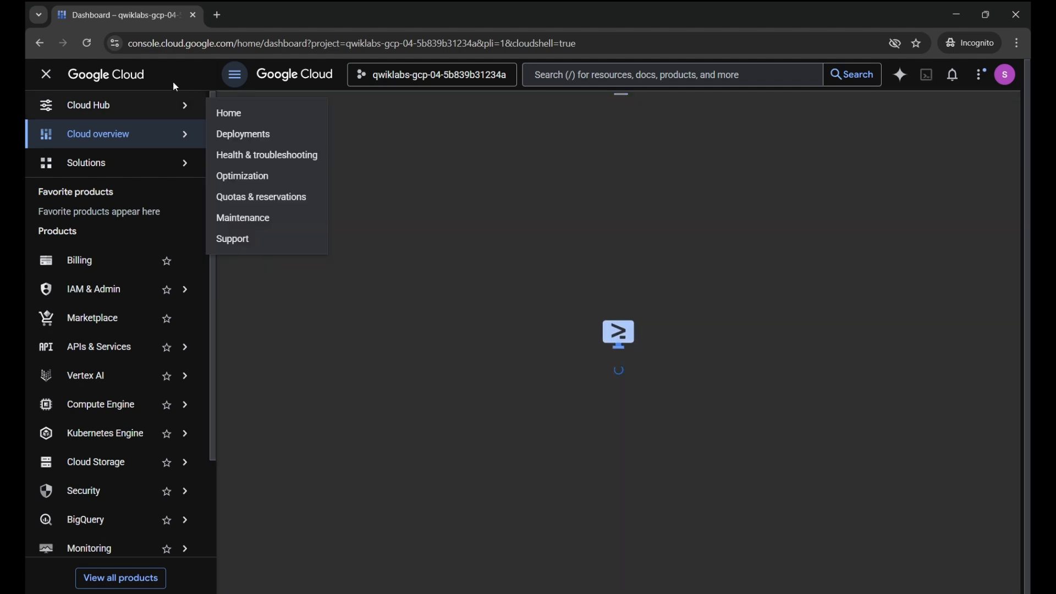
left_click(46, 74)
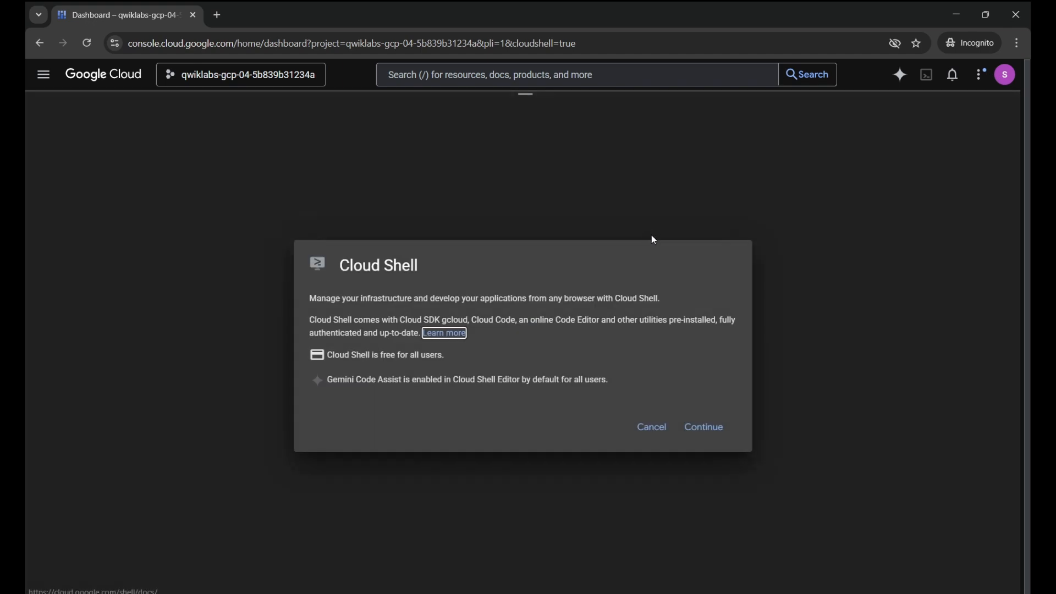
left_click(709, 426)
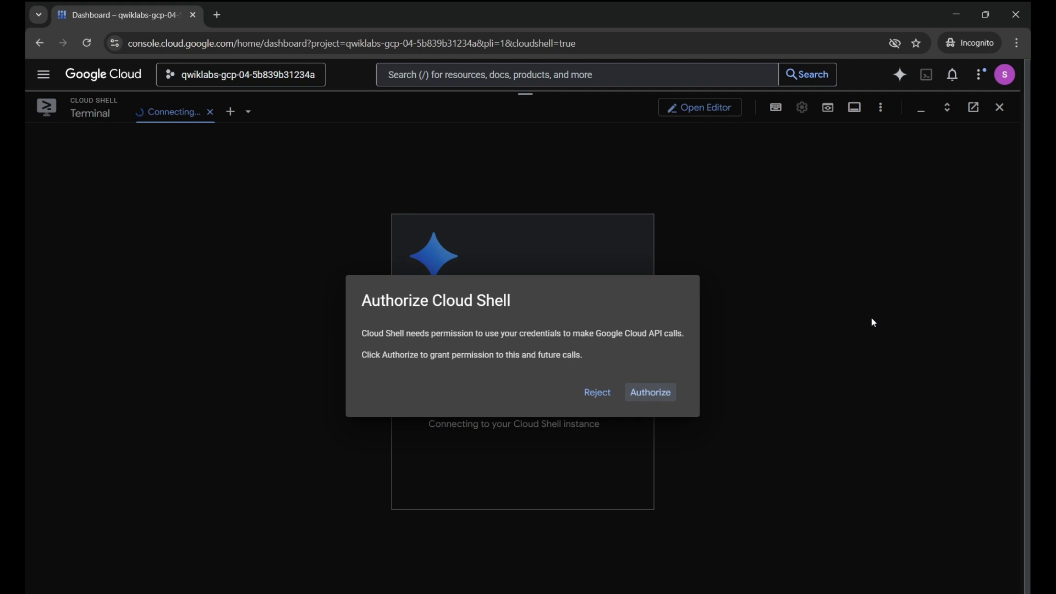
left_click(664, 392)
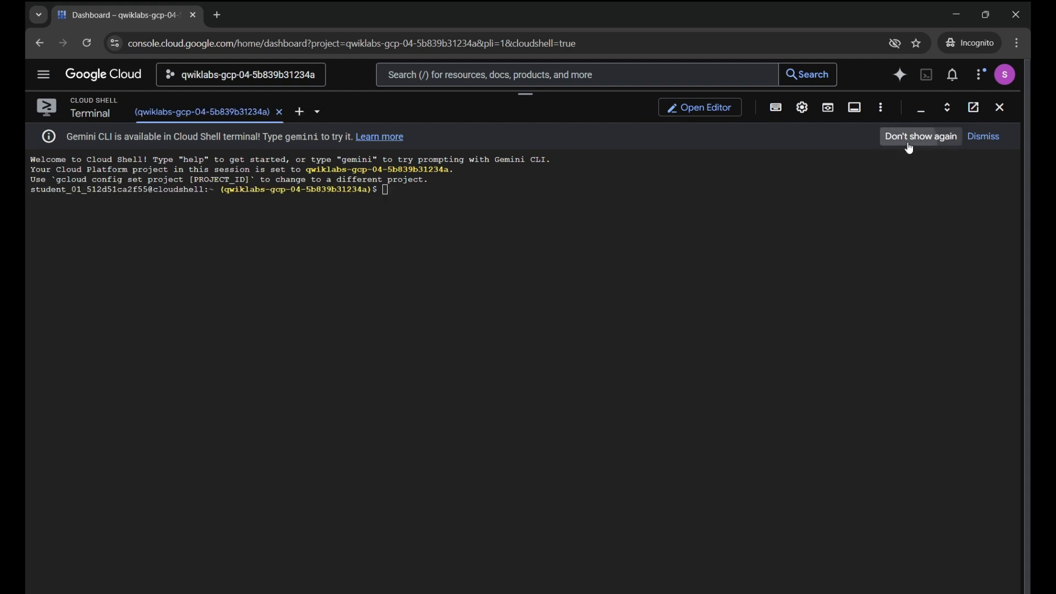
left_click(908, 137)
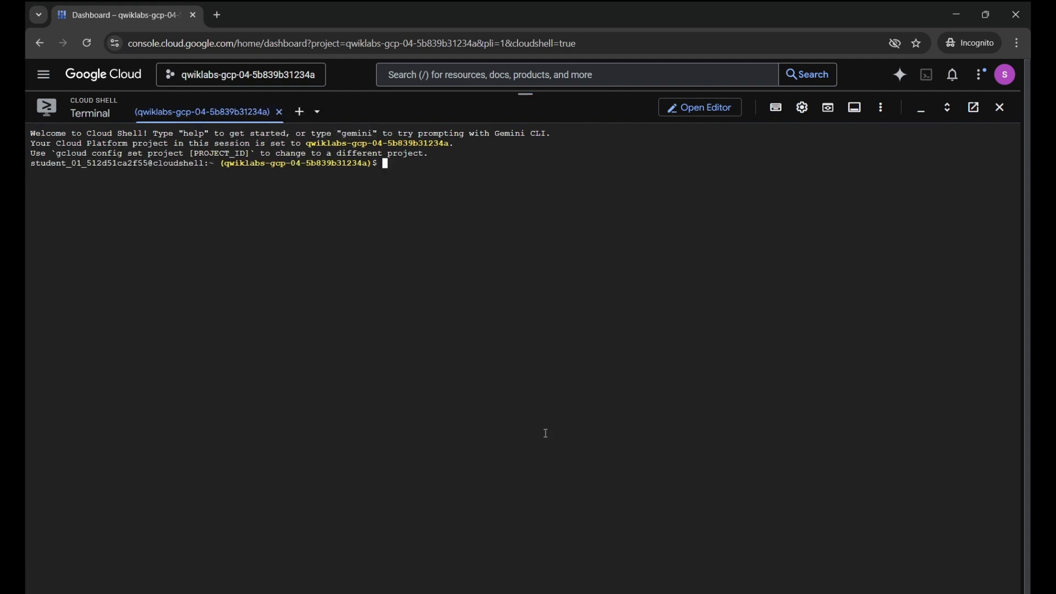
Enable the Compute Engine API with the lab's gcloud services enable command
mouse_move(673, 593)
left_click(611, 558)
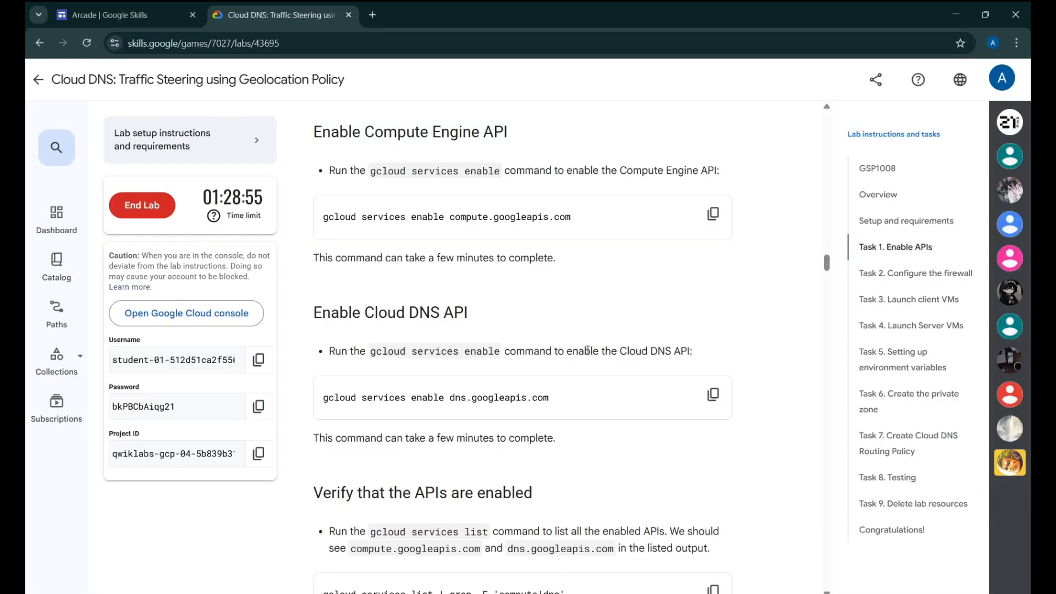
left_click(721, 214)
mouse_move(673, 593)
left_click(726, 556)
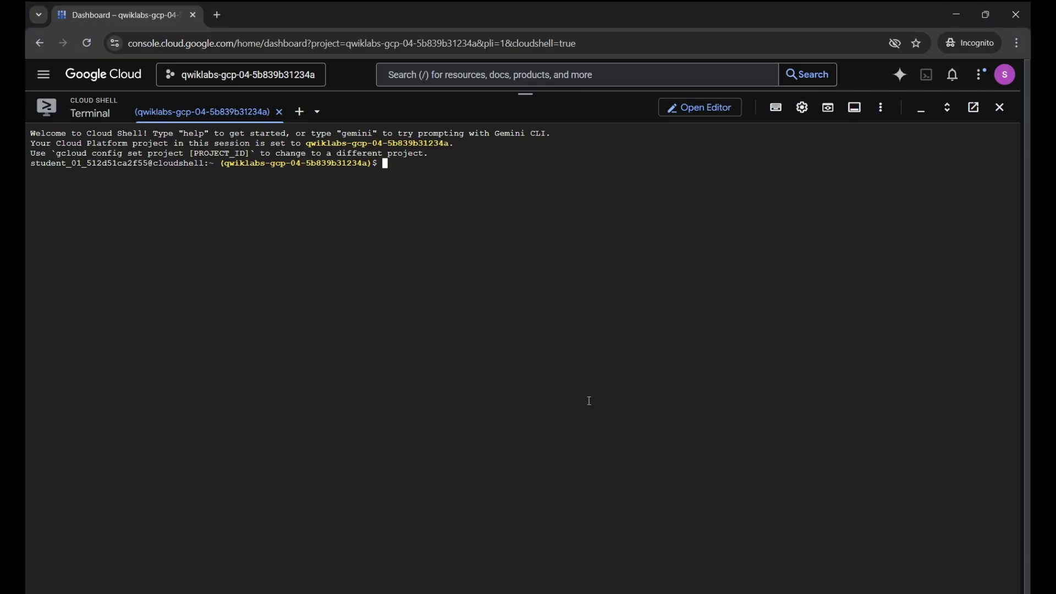
key("ctrl+v")
key("Return")
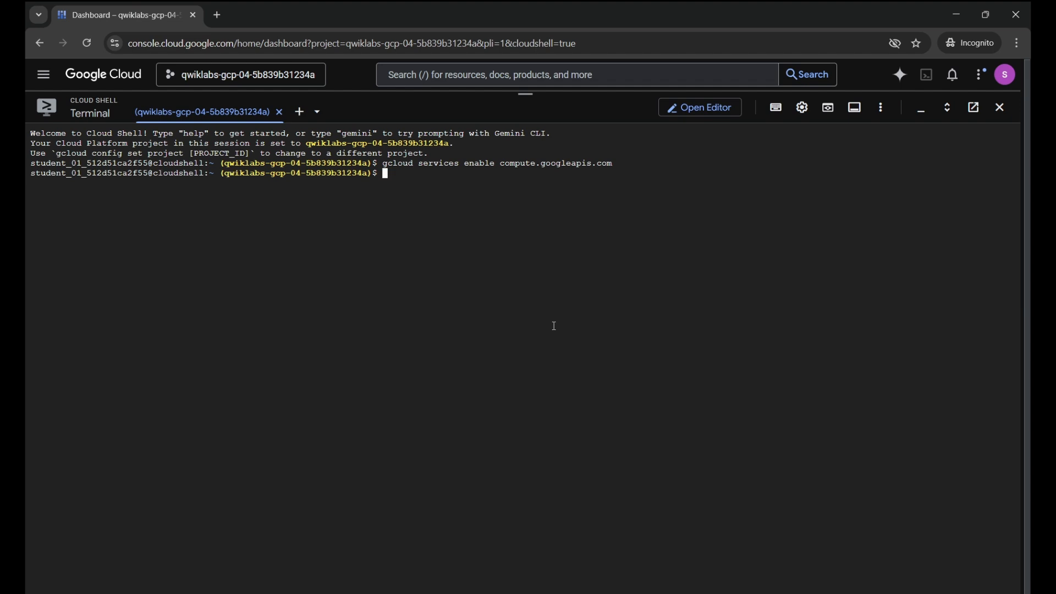
Enable the Cloud DNS API with the lab's gcloud services enable command
mouse_move(673, 593)
left_click(726, 555)
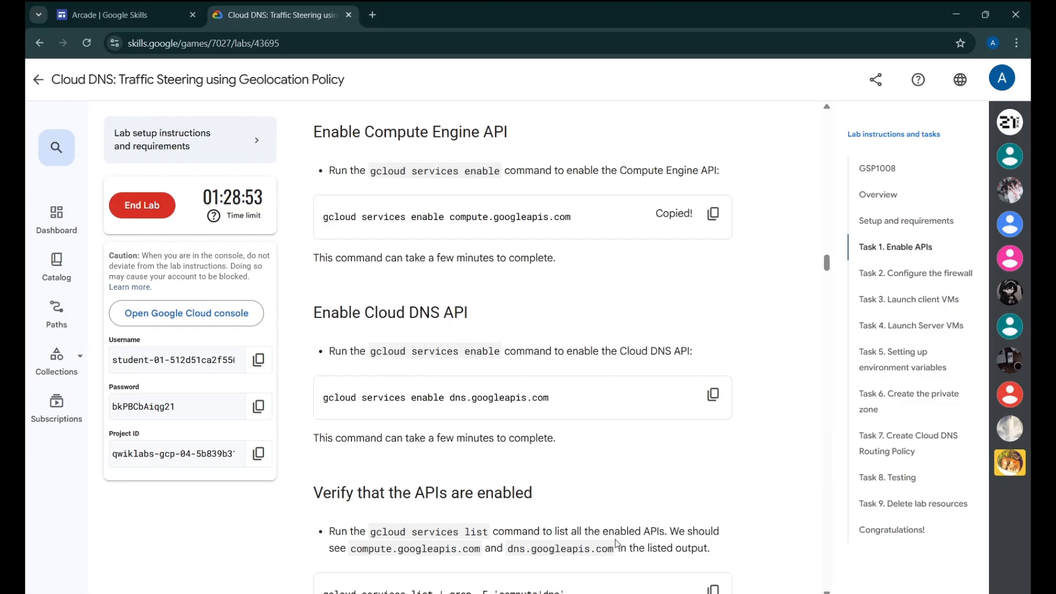
left_click(713, 393)
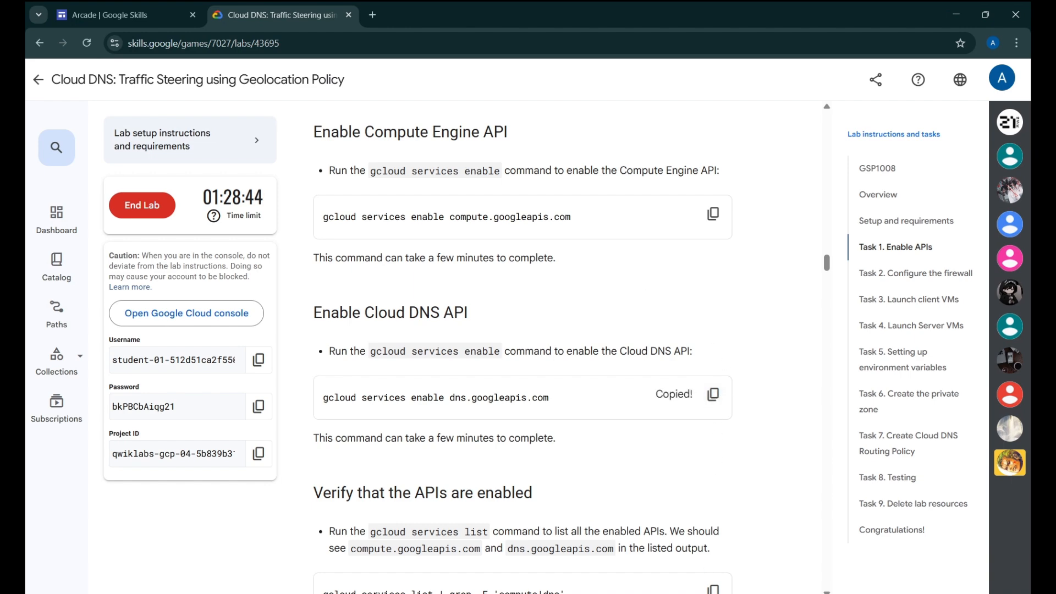
mouse_move(709, 592)
left_click(712, 558)
key("ctrl+v")
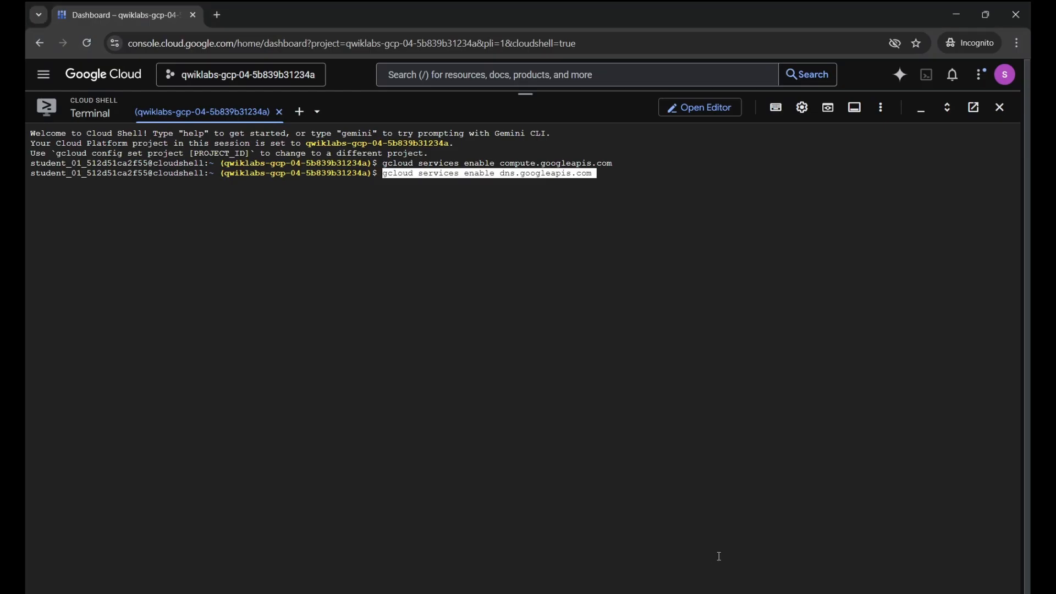
key("Return")
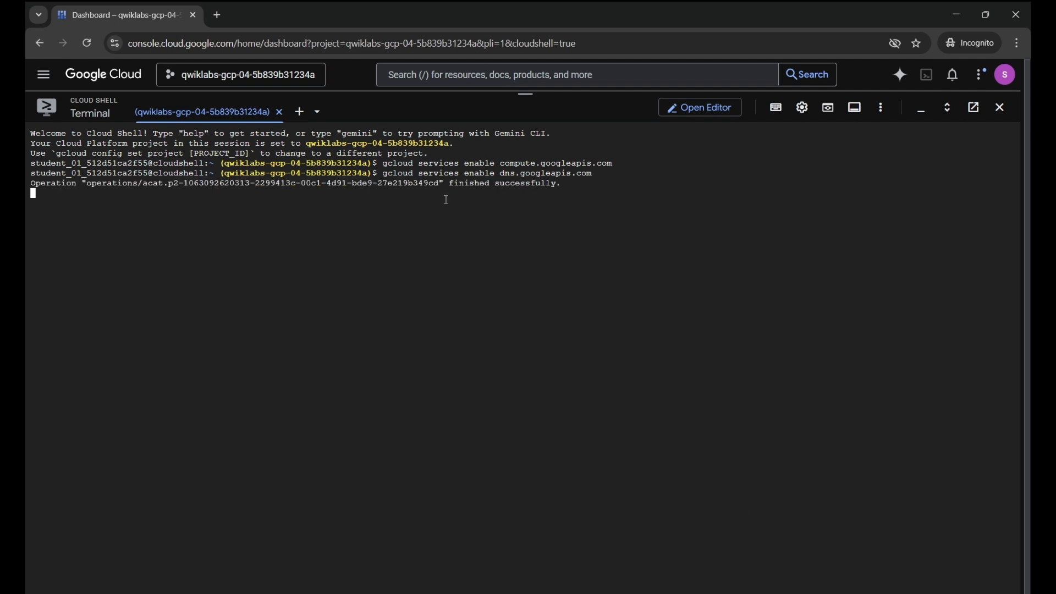
Confirm both APIs are enabled with gcloud services list | grep -E 'compute|dns'
mouse_move(677, 592)
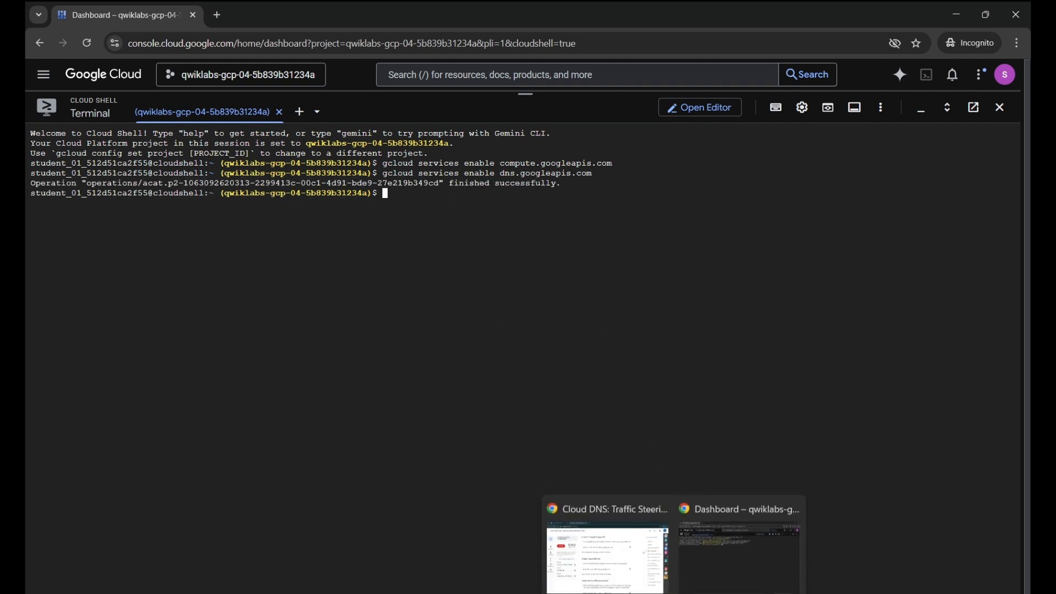
left_click(609, 556)
scroll(702, 310, "down", 2)
scroll(703, 310, "up", 5)
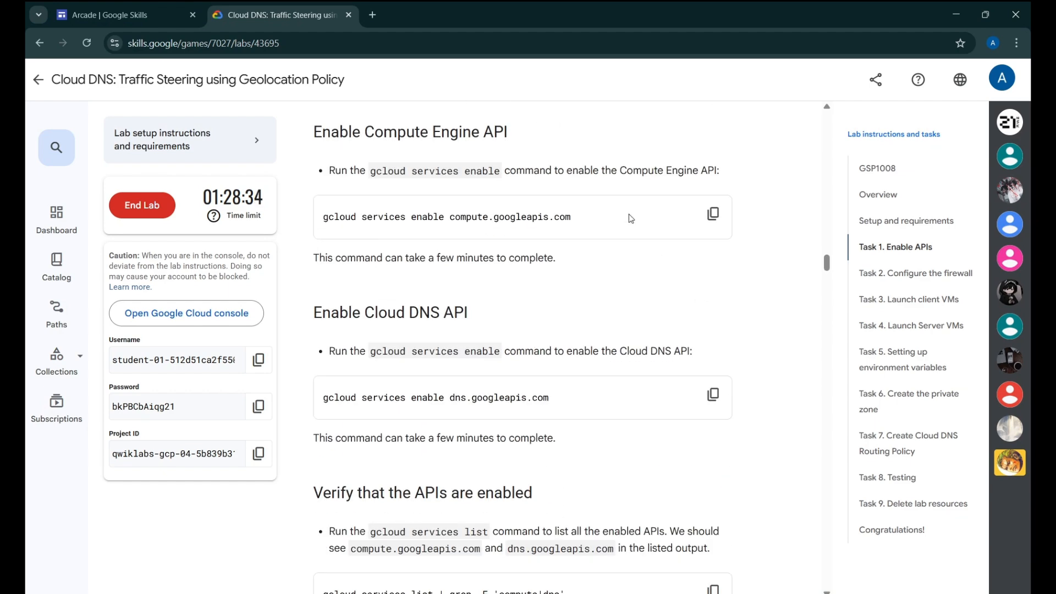
scroll(599, 271, "down", 3)
scroll(576, 222, "up", 1)
scroll(572, 405, "down", 5)
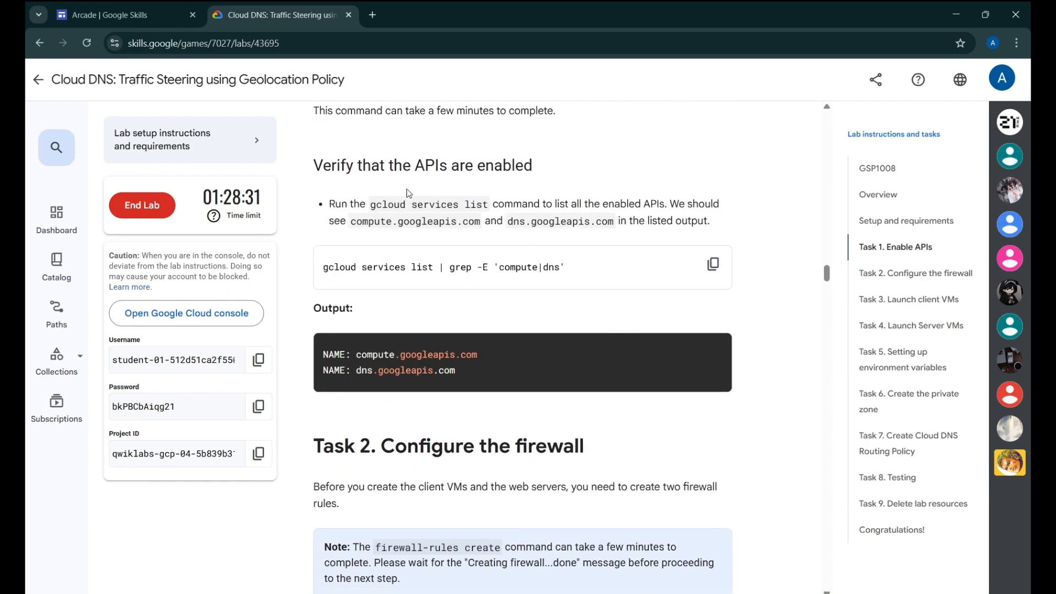
left_click(713, 264)
mouse_move(671, 591)
left_click(692, 576)
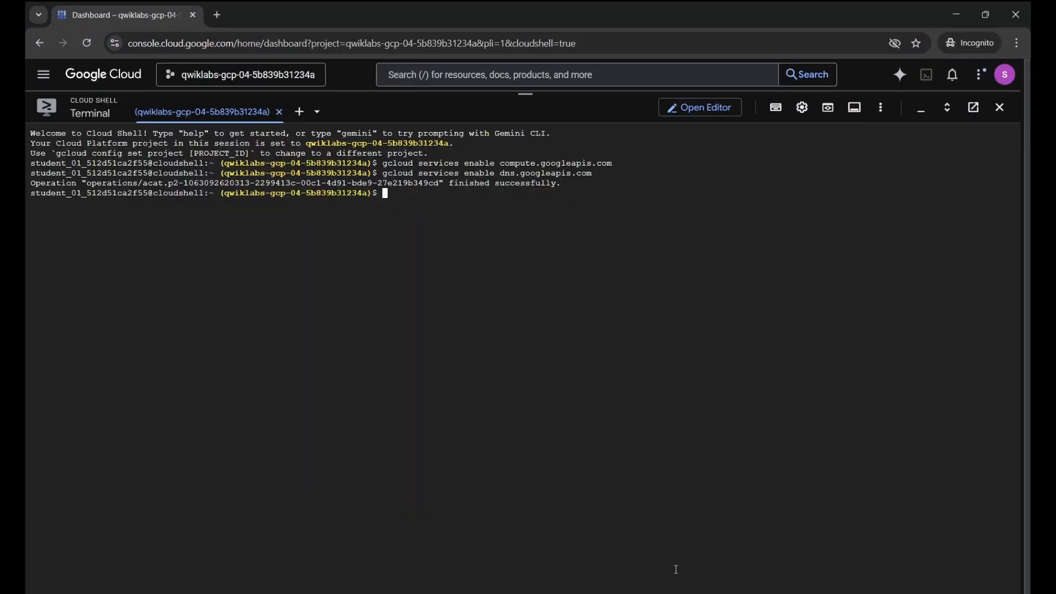
key("ctrl+v")
key("Return")
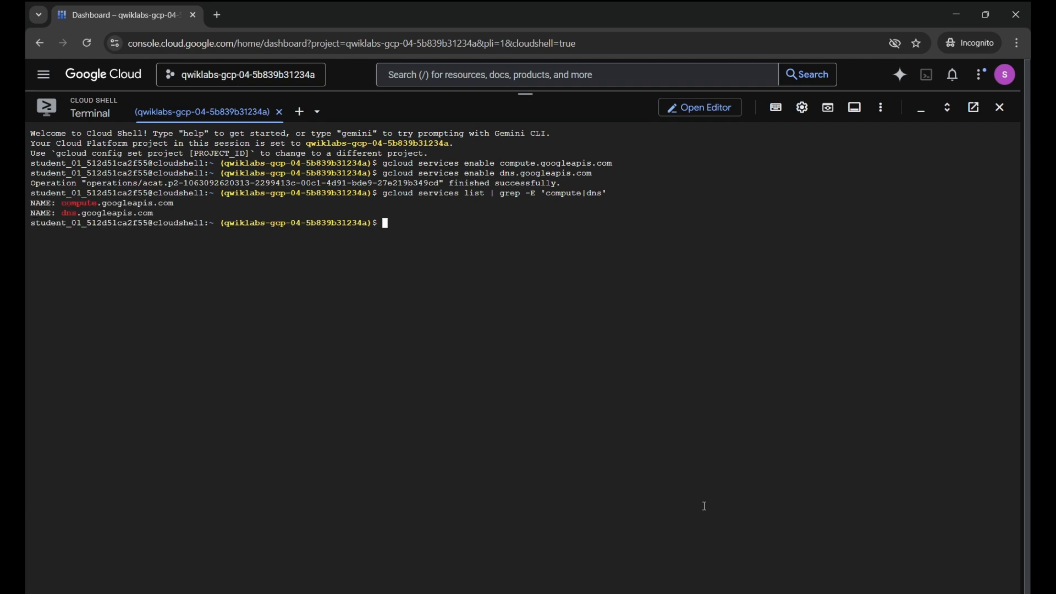
mouse_move(672, 591)
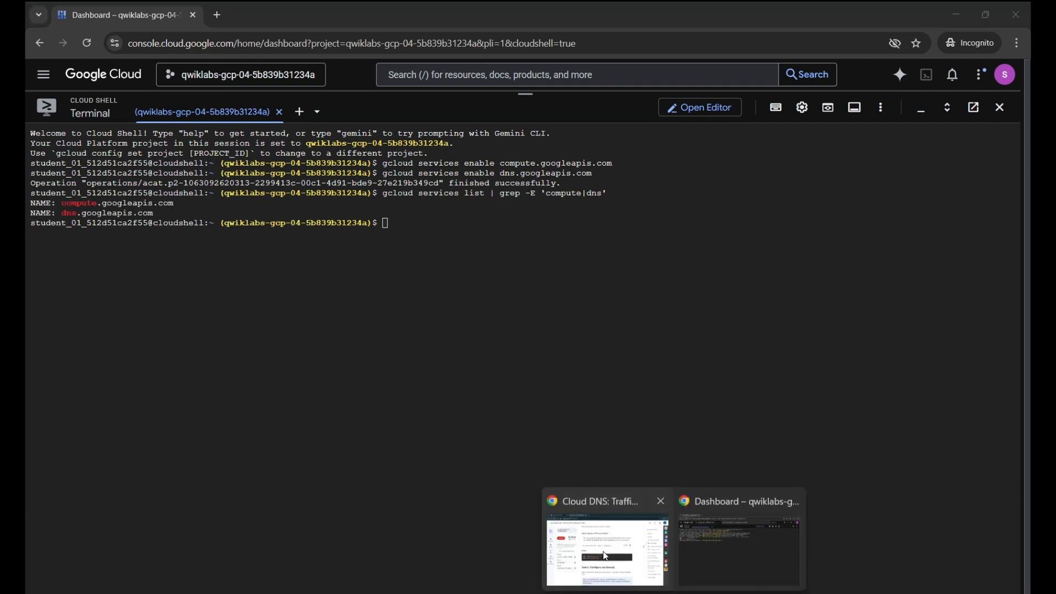
left_click(605, 540)
scroll(567, 147, "down", 4)
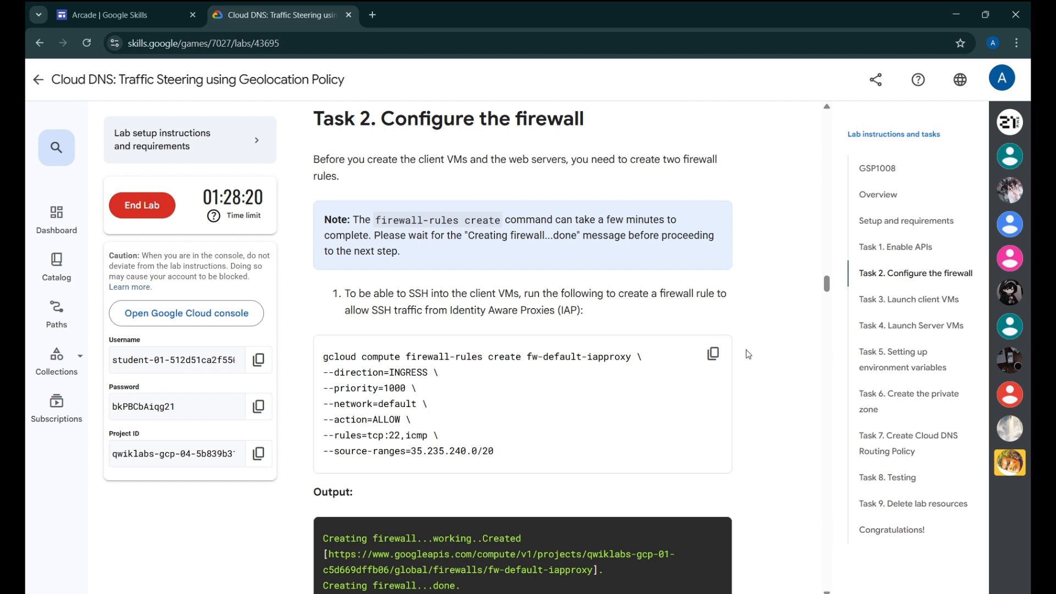
Create the fw-default-iaproxy firewall rule allowing IAP SSH access
left_click(712, 358)
mouse_move(682, 591)
left_click(702, 523)
key("ctrl+v")
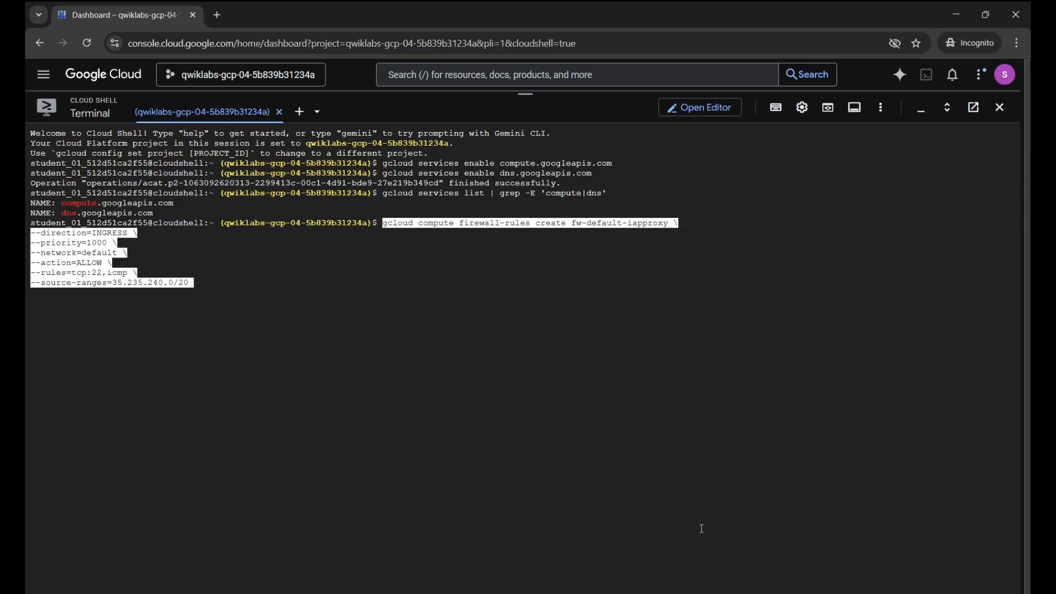
key("Return")
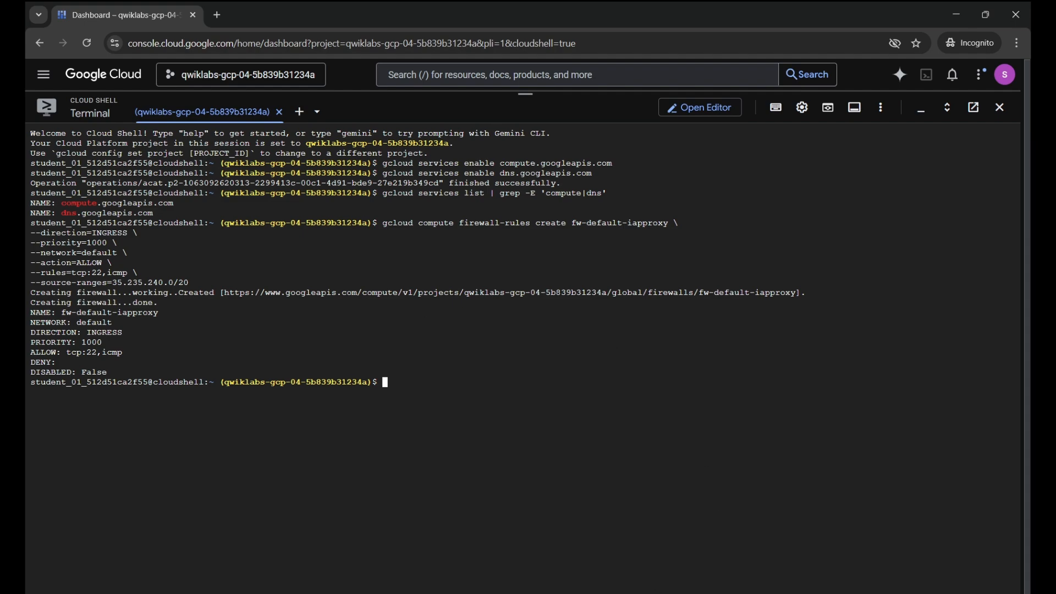
Create the allow-http-traffic firewall rule opening tcp:80 to http-server tagged VMs
key("alt+Tab")
scroll(732, 302, "down", 9)
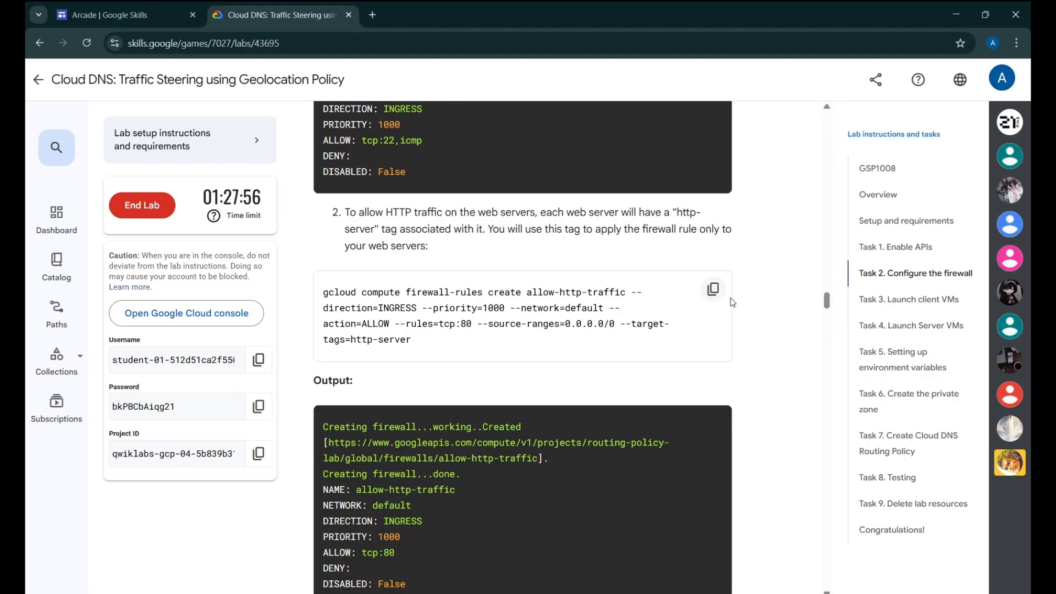
left_click(713, 289)
key("alt+Tab")
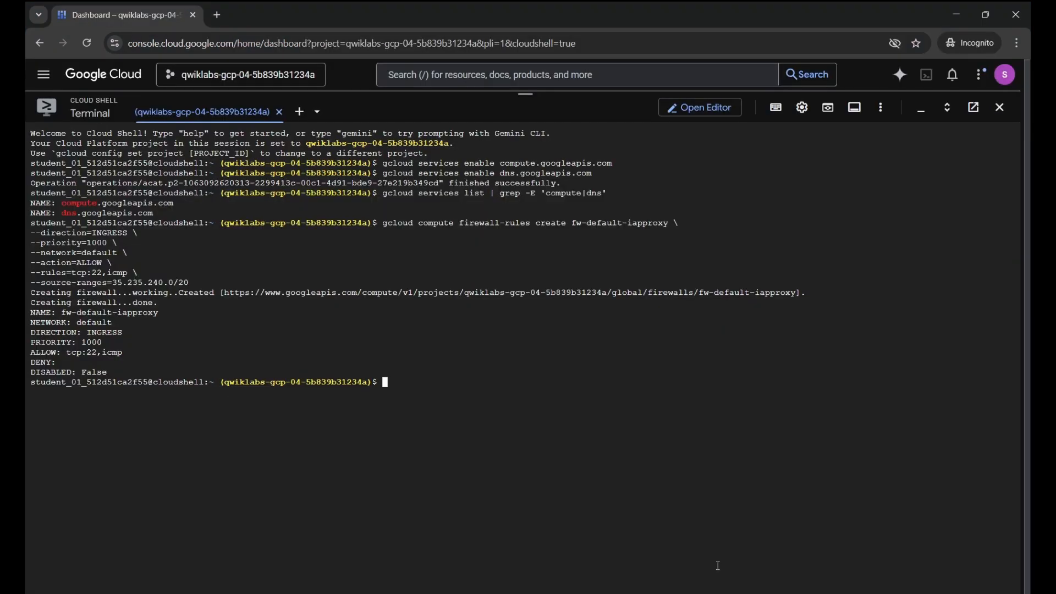
key("ctrl+v")
key("Return")
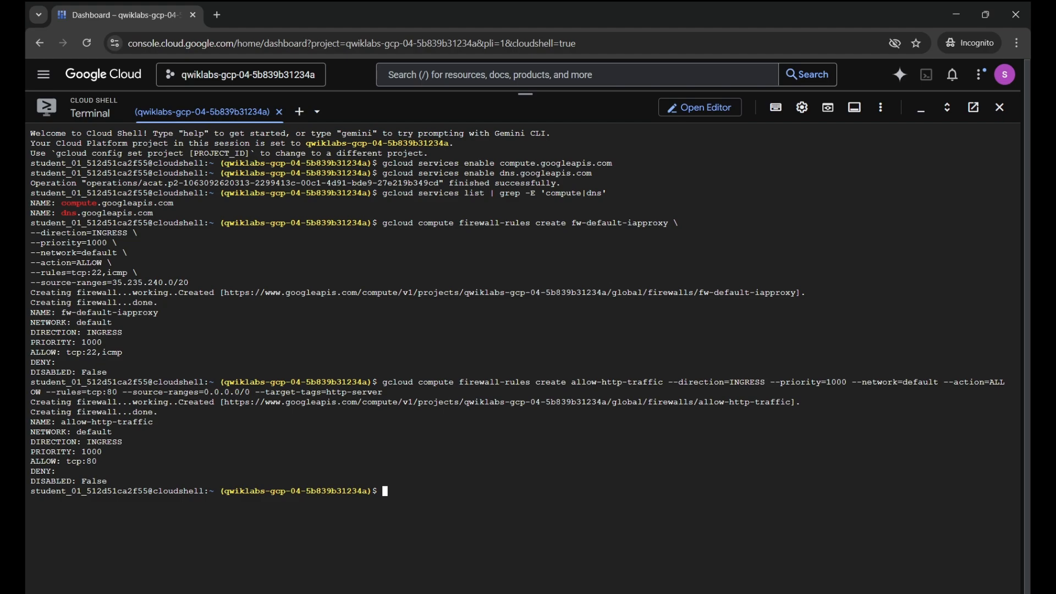
Check progress on the Configure the Firewall task
mouse_move(659, 591)
left_click(599, 578)
scroll(465, 240, "down", 8)
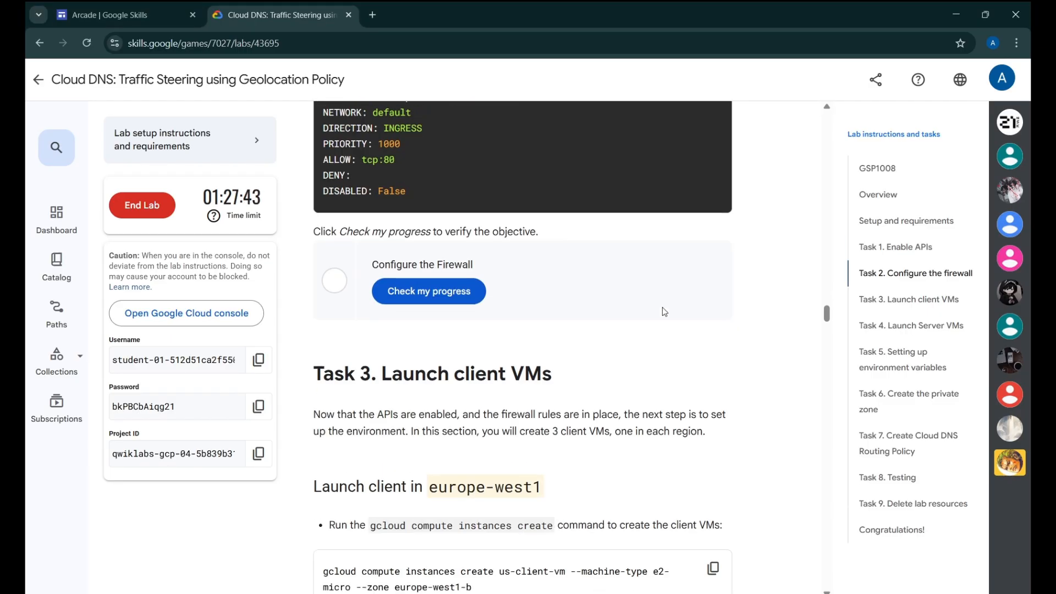
left_click(465, 241)
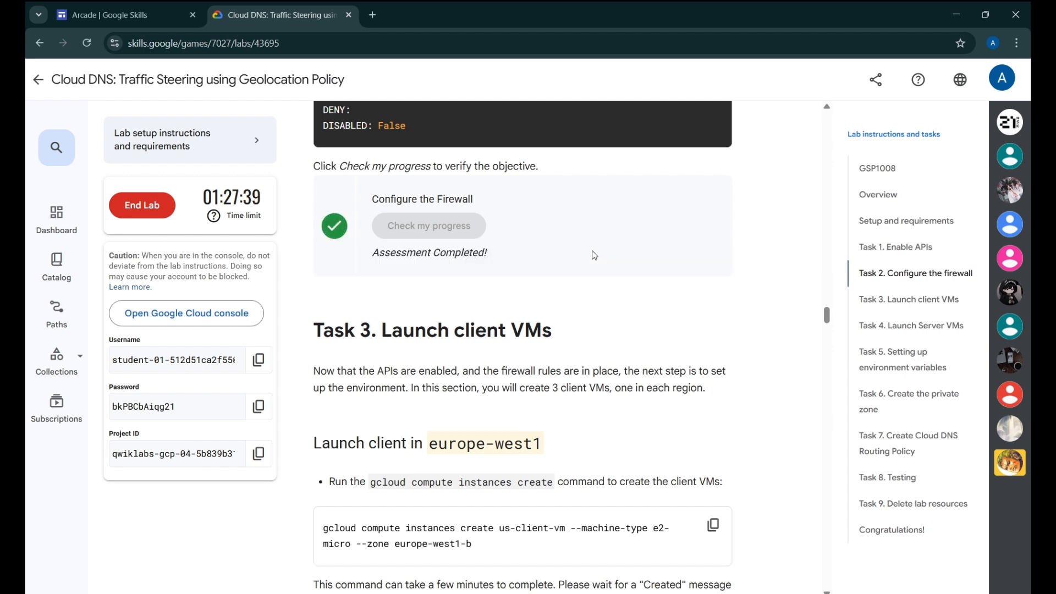
scroll(360, 236, "down", 2)
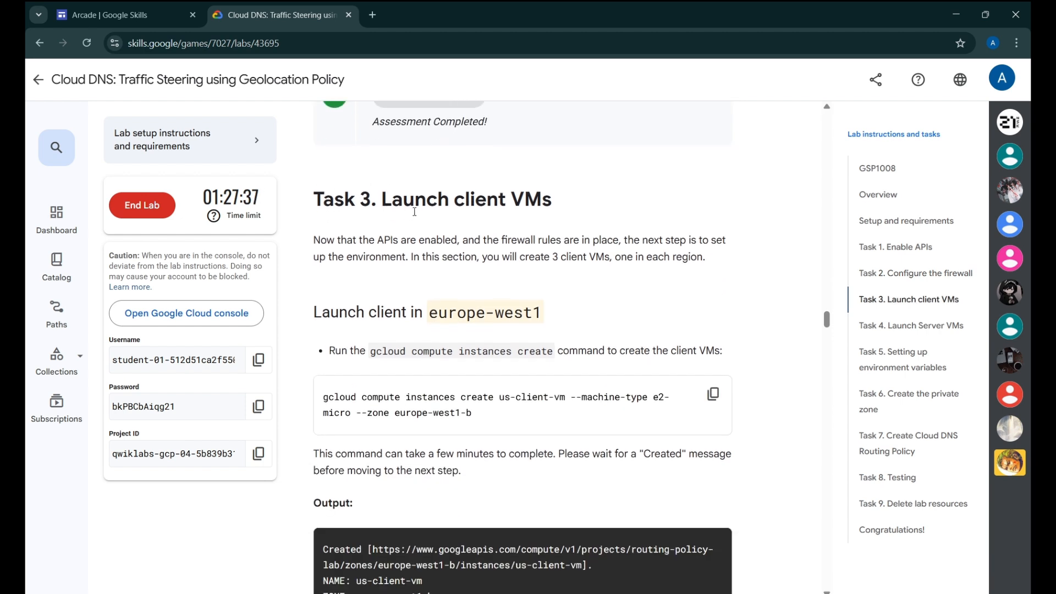
scroll(631, 263, "down", 1)
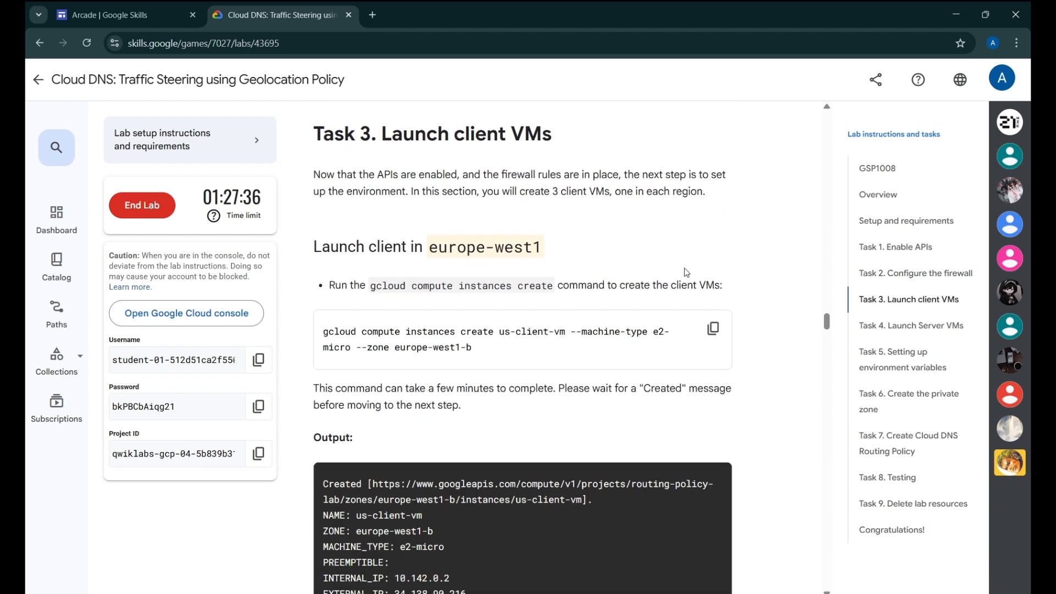
Create us-client-vm in europe-west1-b from the lab's gcloud command
left_click(712, 329)
key("alt+Tab")
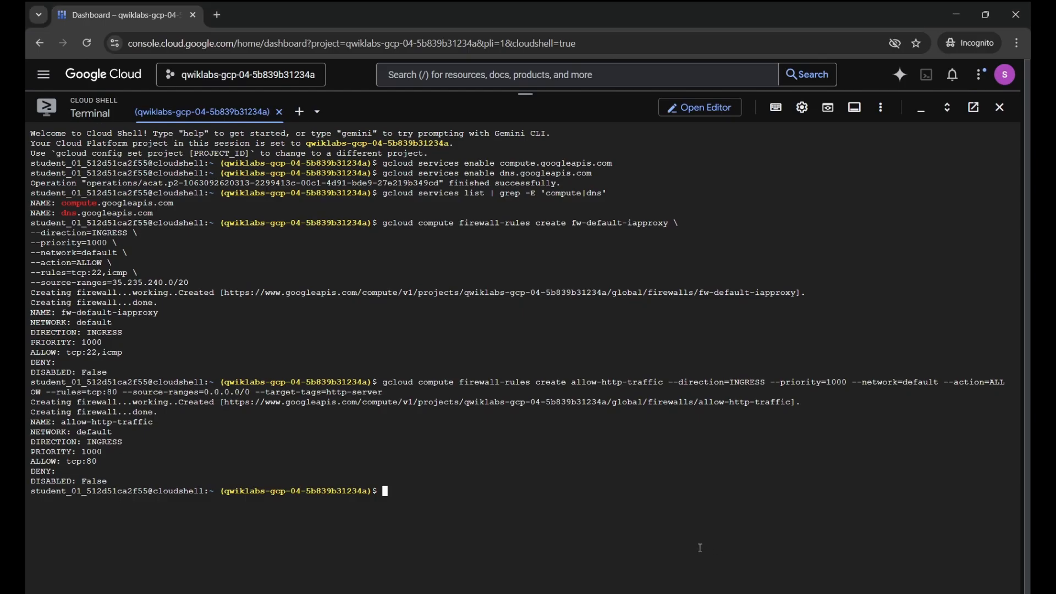
key("ctrl+v")
key("Return")
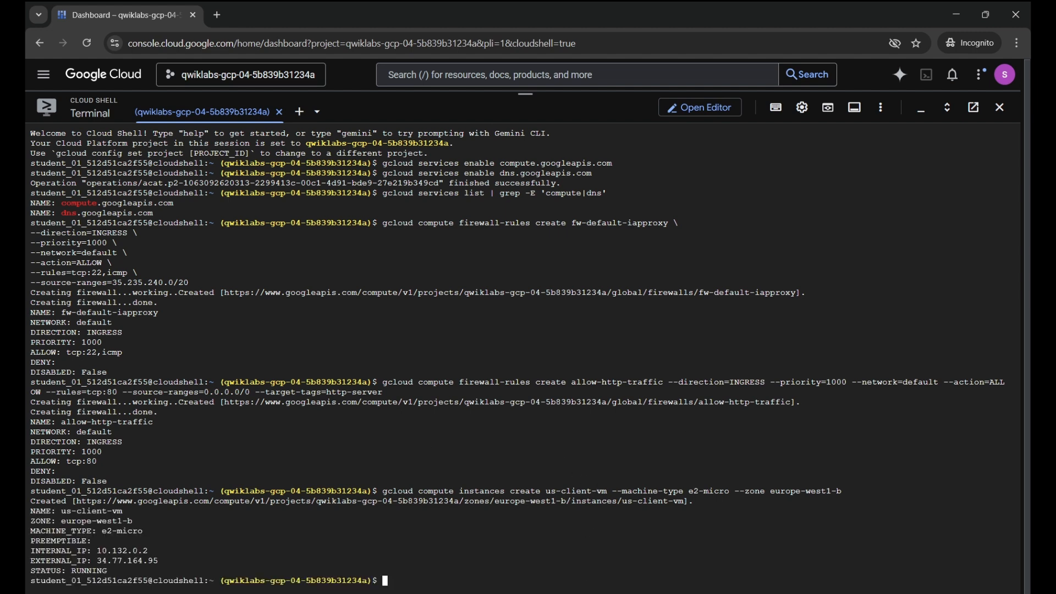
Create europe-client-vm in europe-west4-a from the lab's gcloud command
mouse_move(674, 593)
left_click(630, 551)
scroll(604, 416, "down", 3)
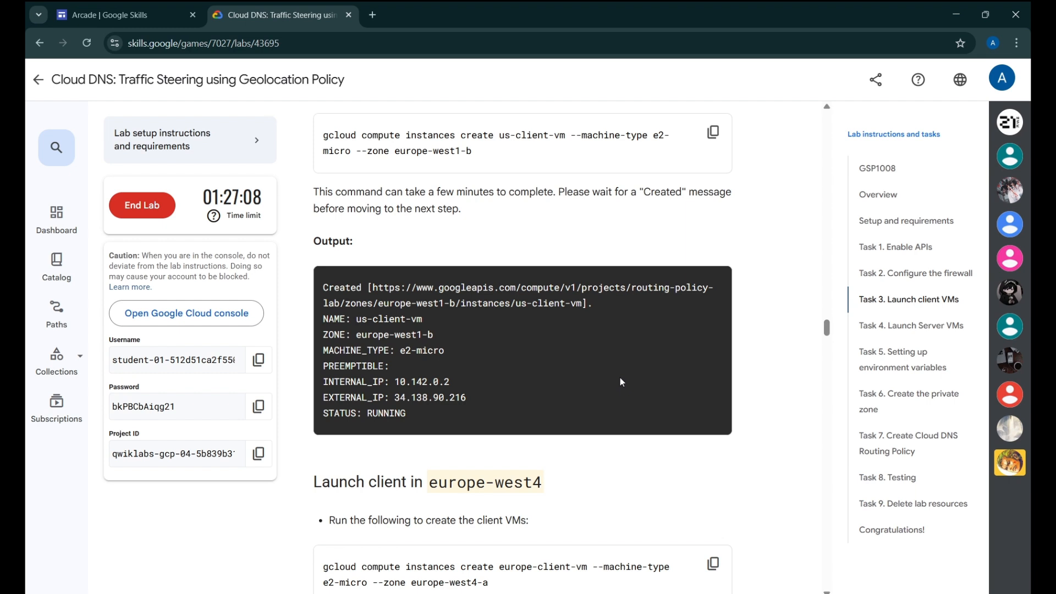
scroll(663, 290, "down", 5)
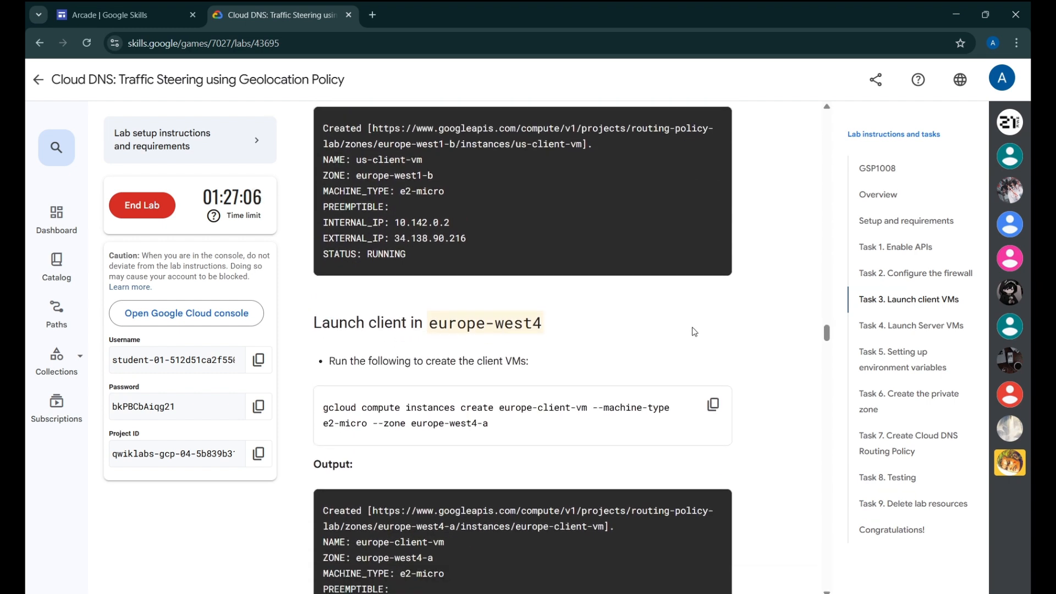
left_click(713, 301)
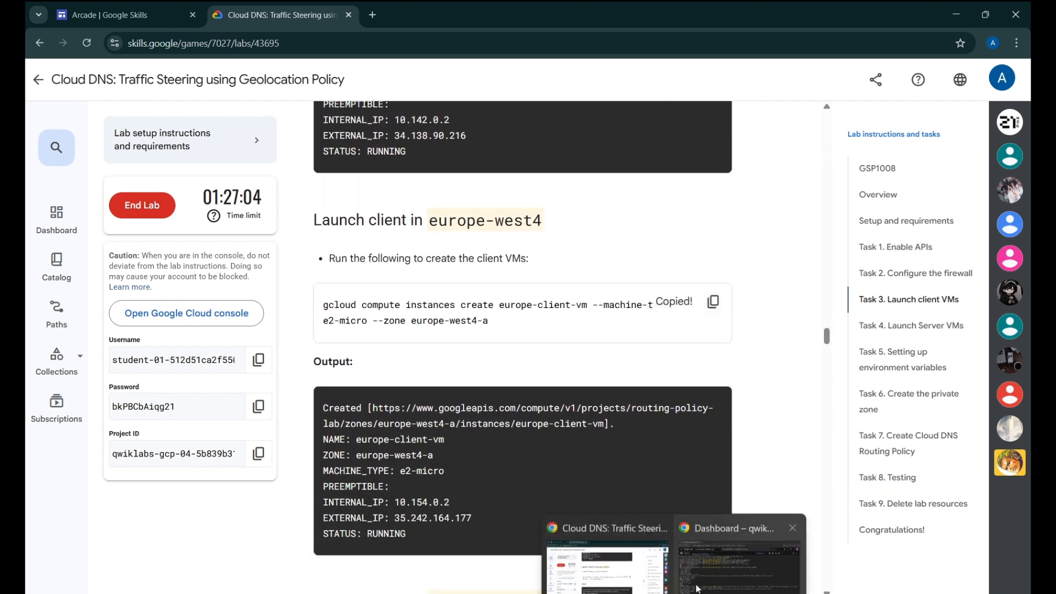
left_click(698, 577)
key("ctrl+v")
key("Return")
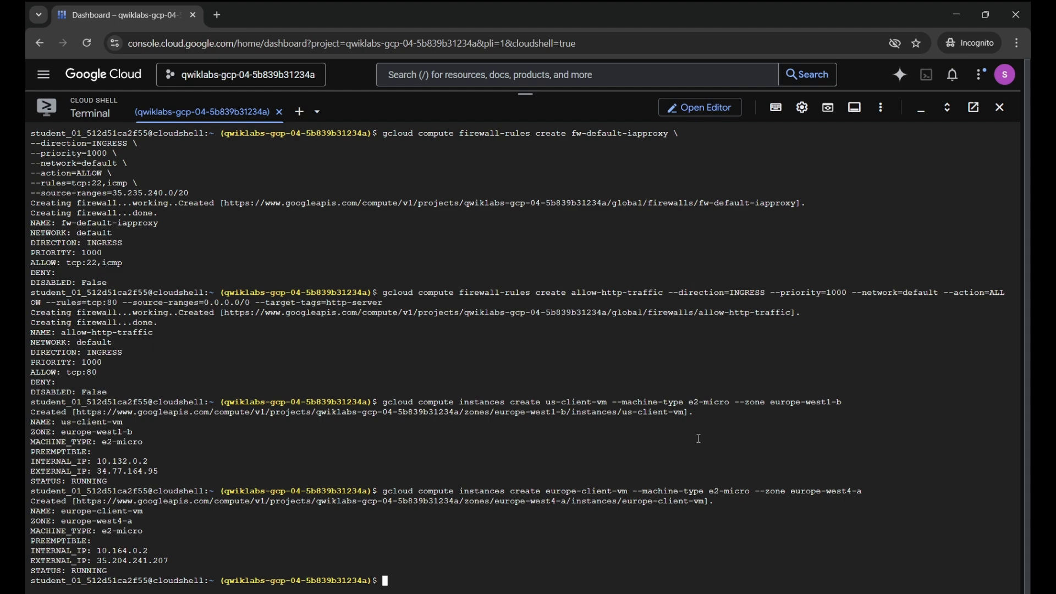
Create asia-client-vm in asia-southeast1-c from the lab's gcloud command
left_click(620, 554)
scroll(652, 445, "down", 3)
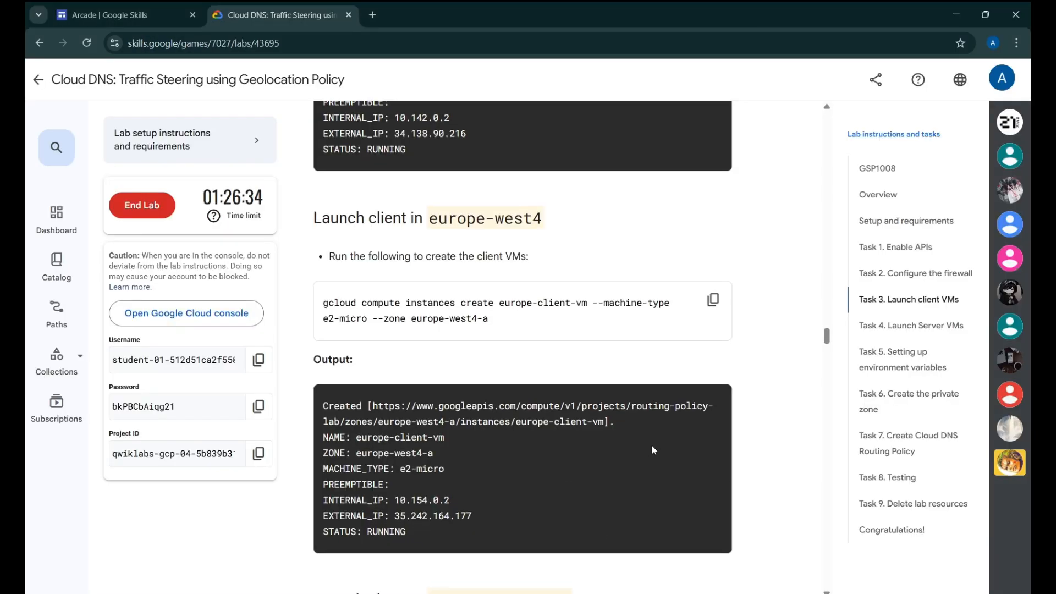
scroll(653, 401, "up", 6)
scroll(657, 401, "up", 4)
scroll(651, 392, "down", 15)
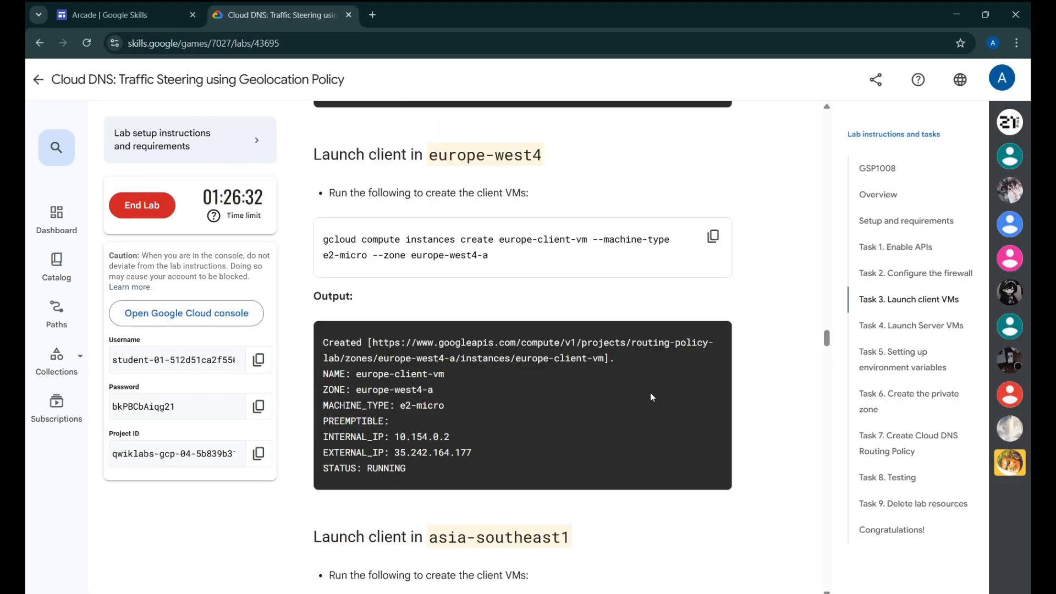
left_click(713, 160)
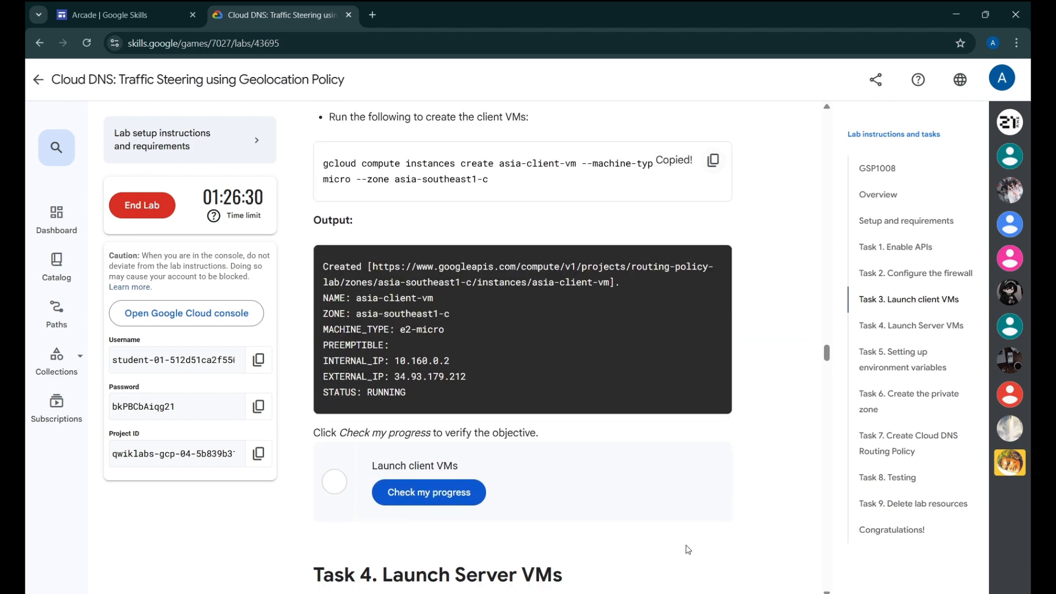
left_click(702, 556)
key("ctrl+v")
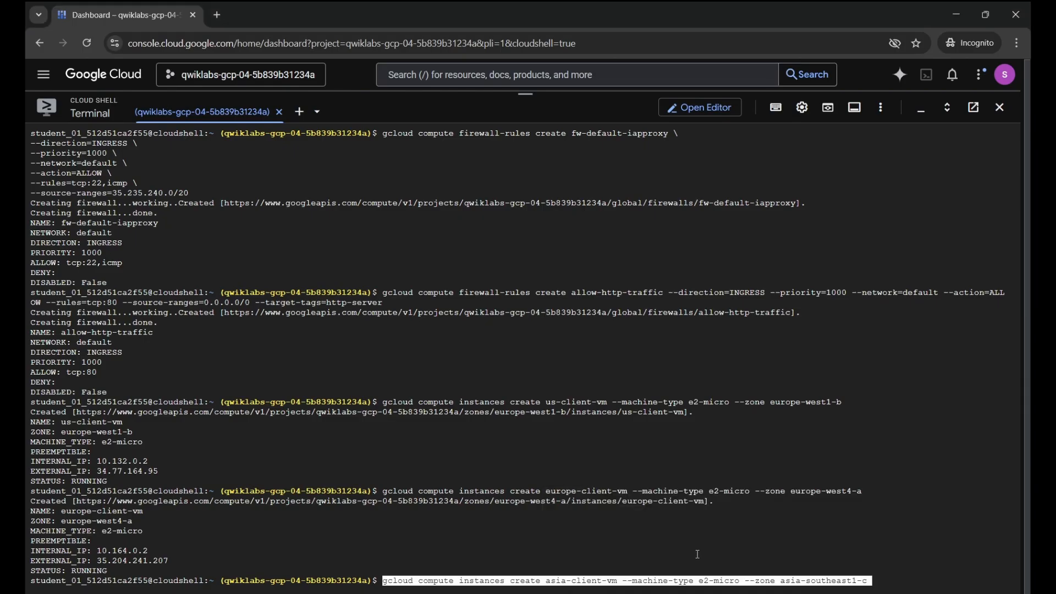
key("Return")
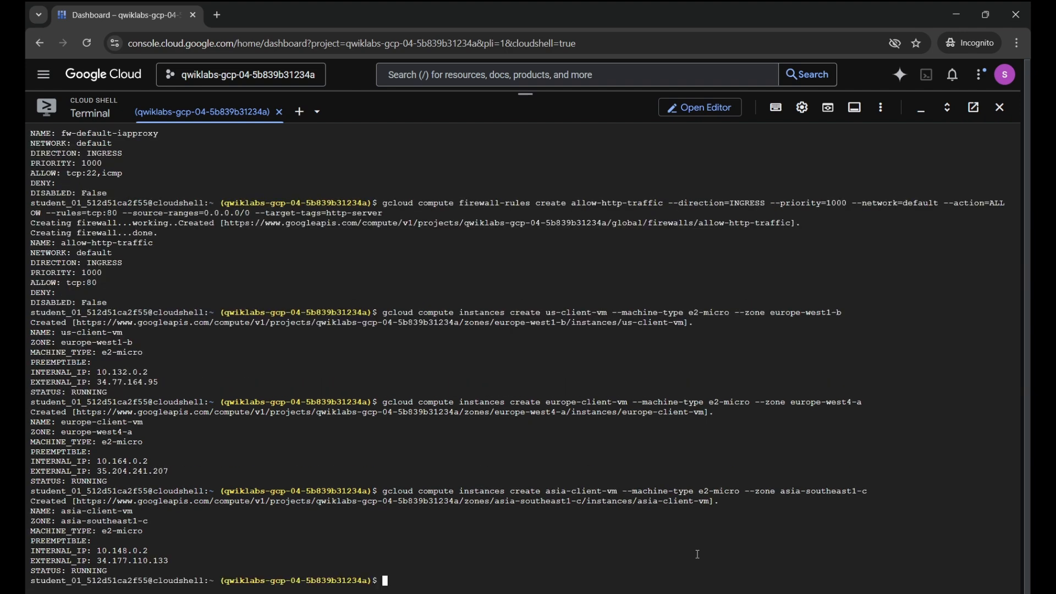
Check progress on the Launch client VMs task
key("alt+Tab")
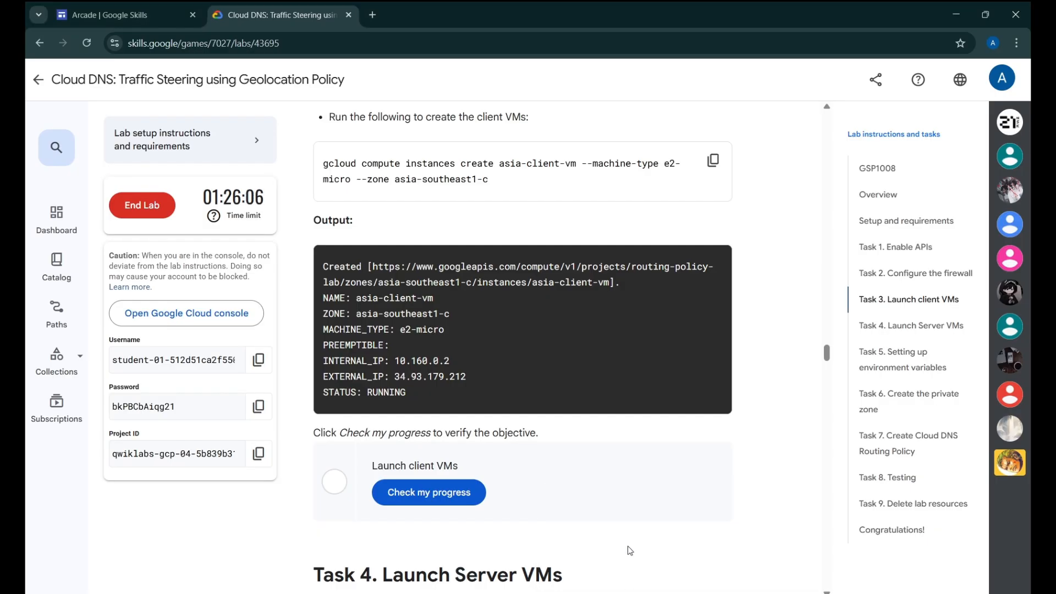
scroll(450, 301, "down", 4)
left_click(450, 302)
Create the us-web-vm Apache server in europe-west1-b with its startup script
scroll(578, 327, "down", 1)
scroll(578, 327, "down", 1)
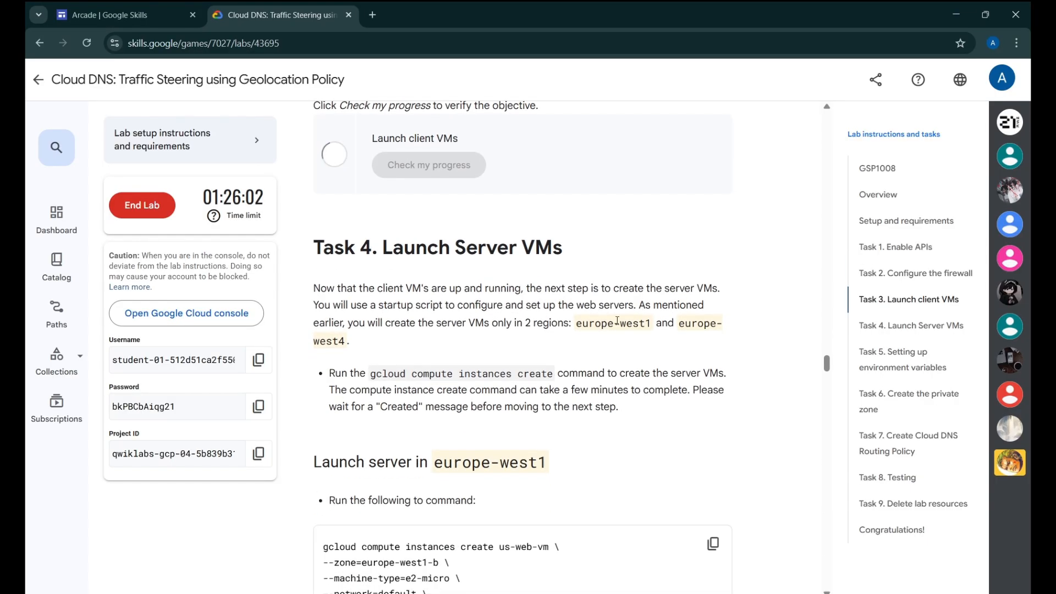
scroll(491, 171, "down", 2)
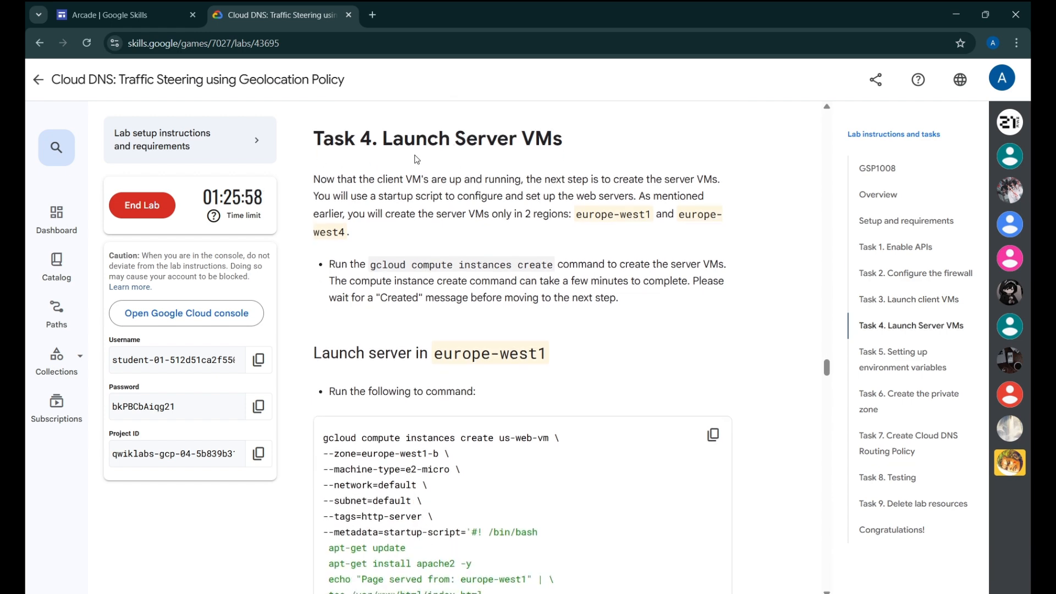
scroll(597, 217, "down", 4)
left_click(713, 174)
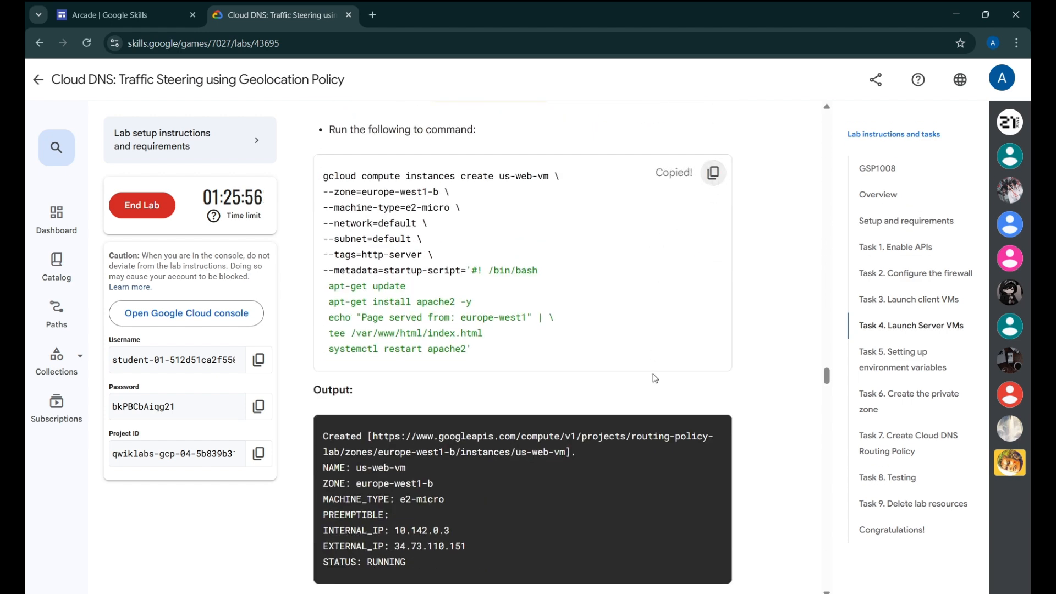
mouse_move(675, 591)
left_click(729, 572)
key("ctrl+v")
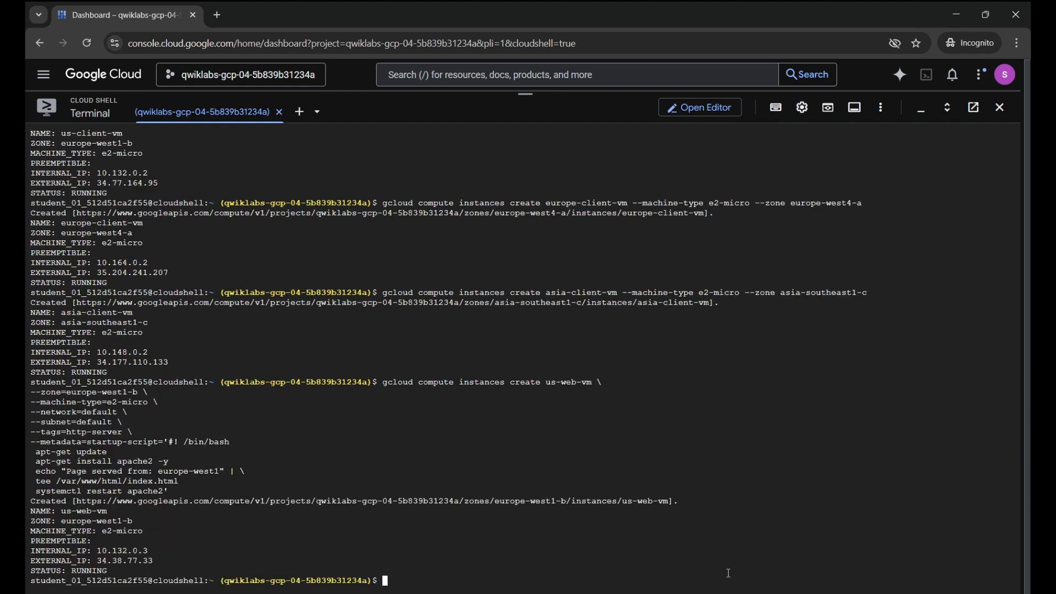
Create the europe-web-vm Apache server in europe-west4-a with its startup script
mouse_move(892, 593)
left_click(813, 572)
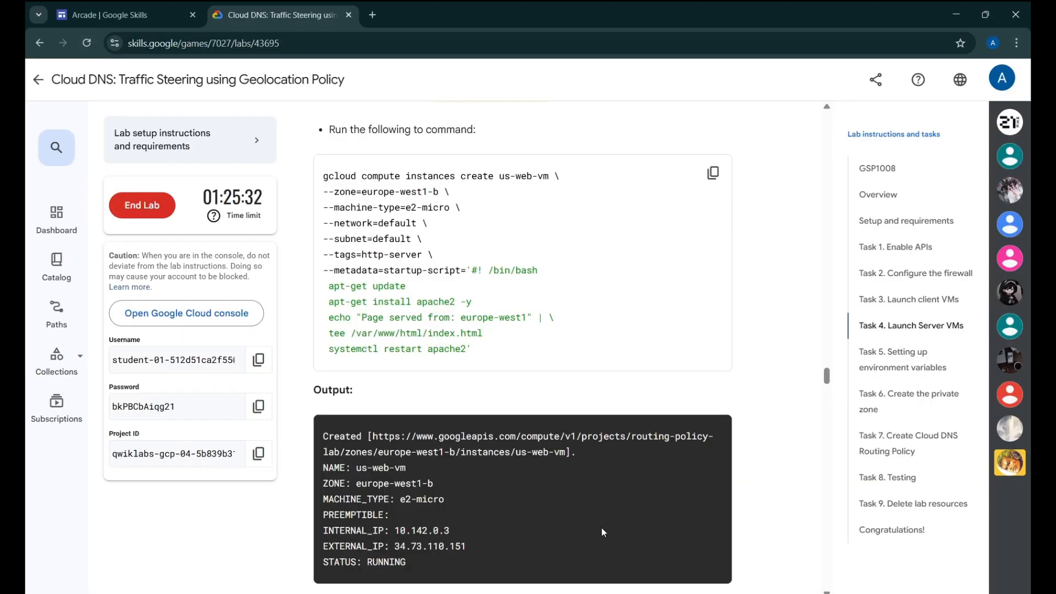
scroll(636, 406, "down", 5)
scroll(636, 405, "down", 2)
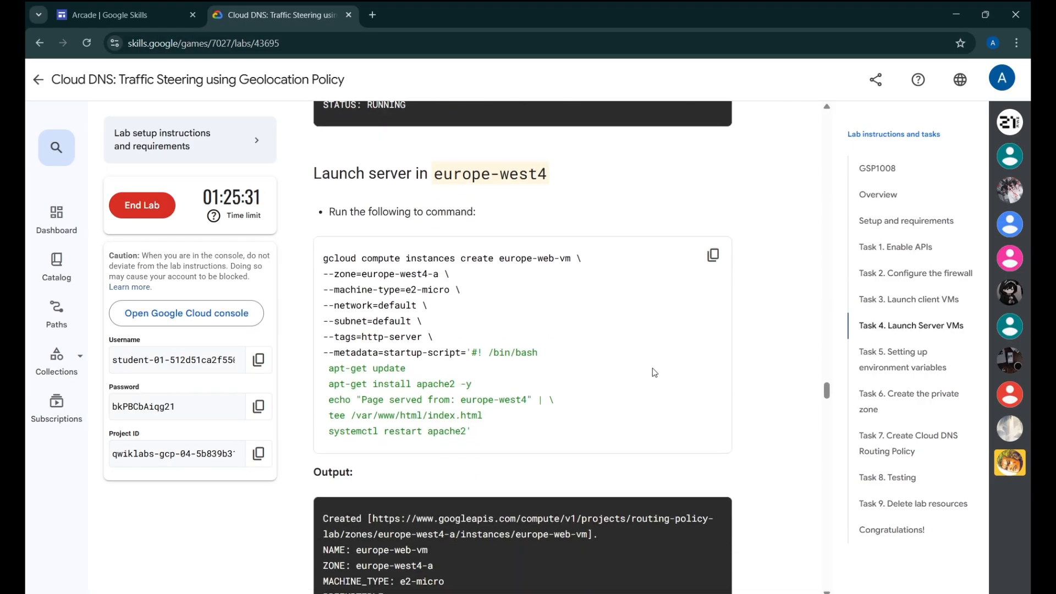
left_click(713, 254)
left_click(708, 550)
key("ctrl+v")
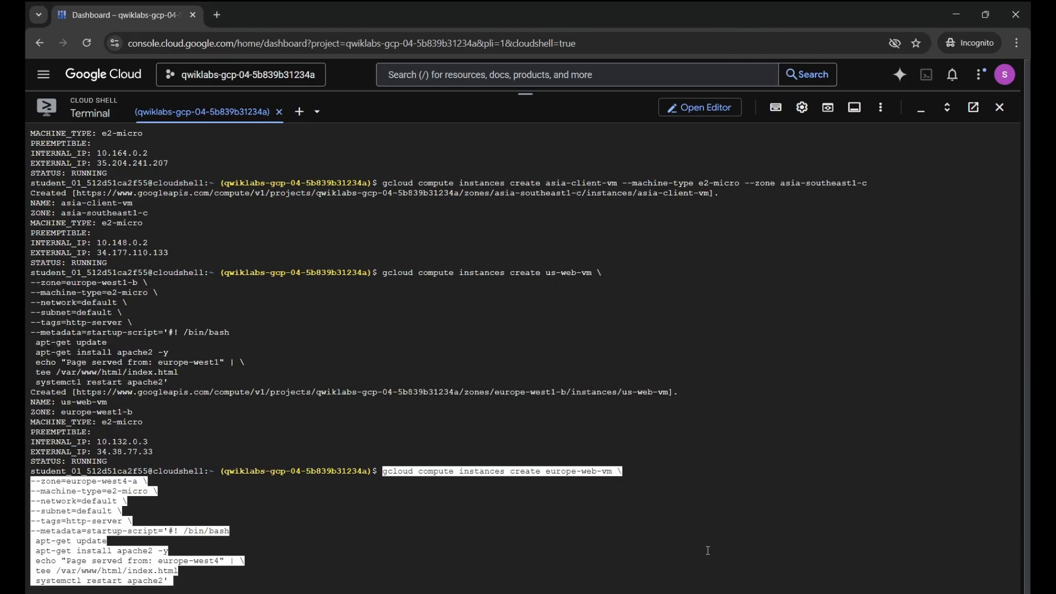
key("Return")
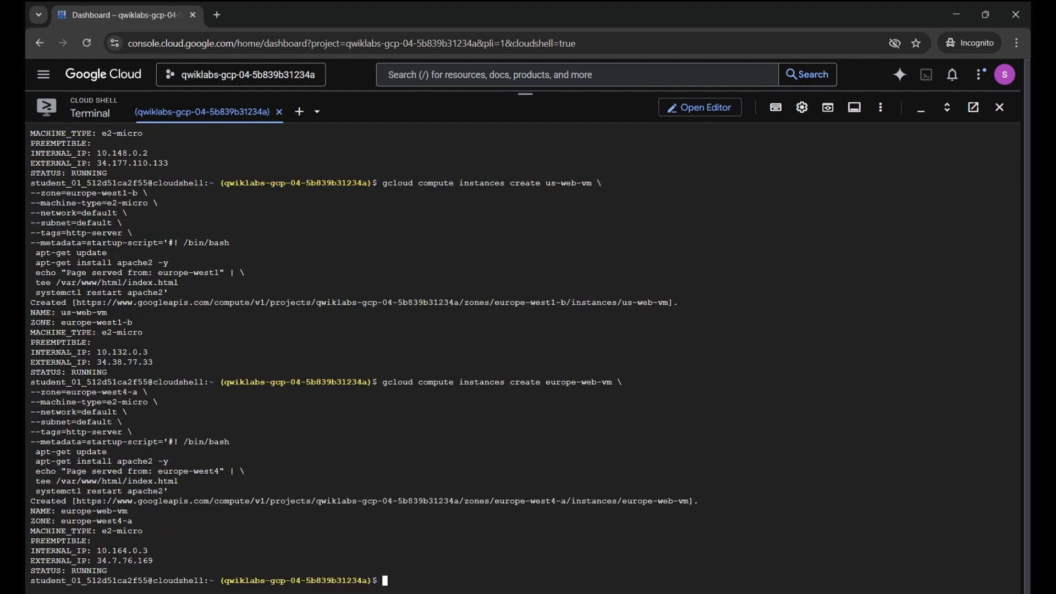
key("alt+Tab")
scroll(474, 302, "down", 8)
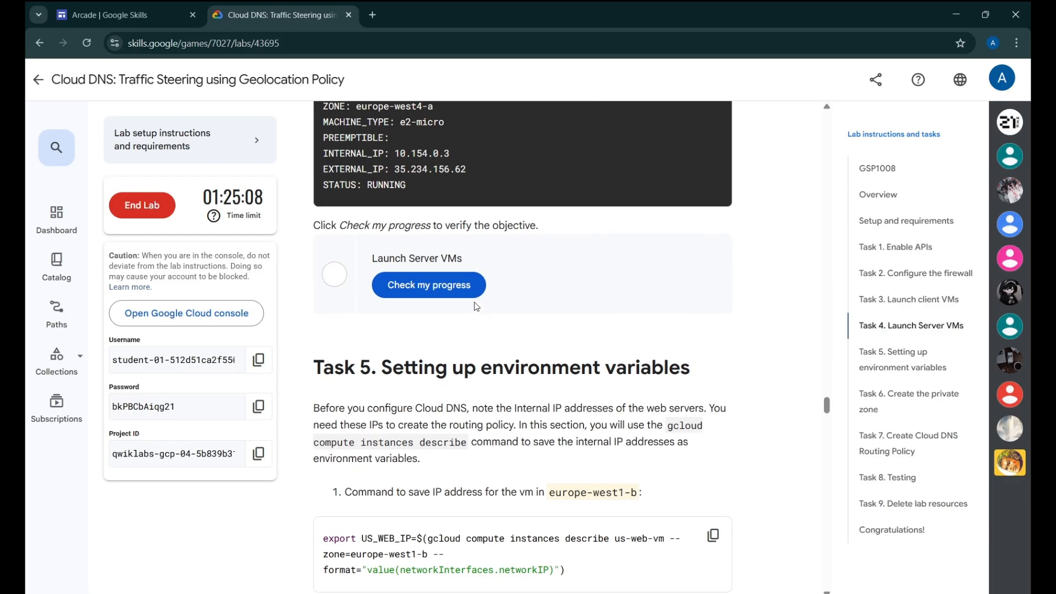
Check progress on the Launch Server VMs task
left_click(465, 290)
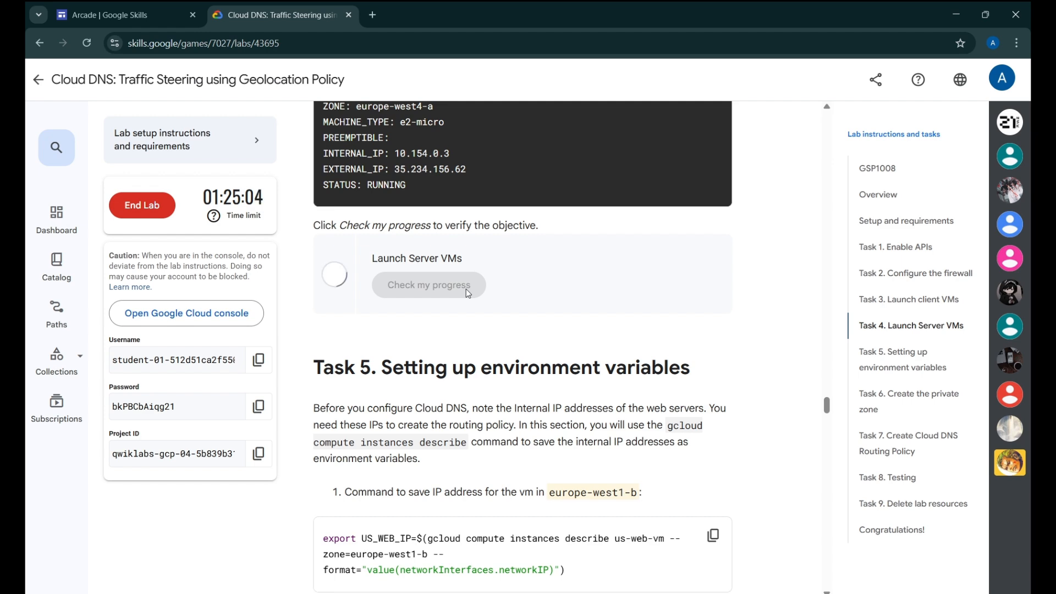
scroll(479, 247, "down", 3)
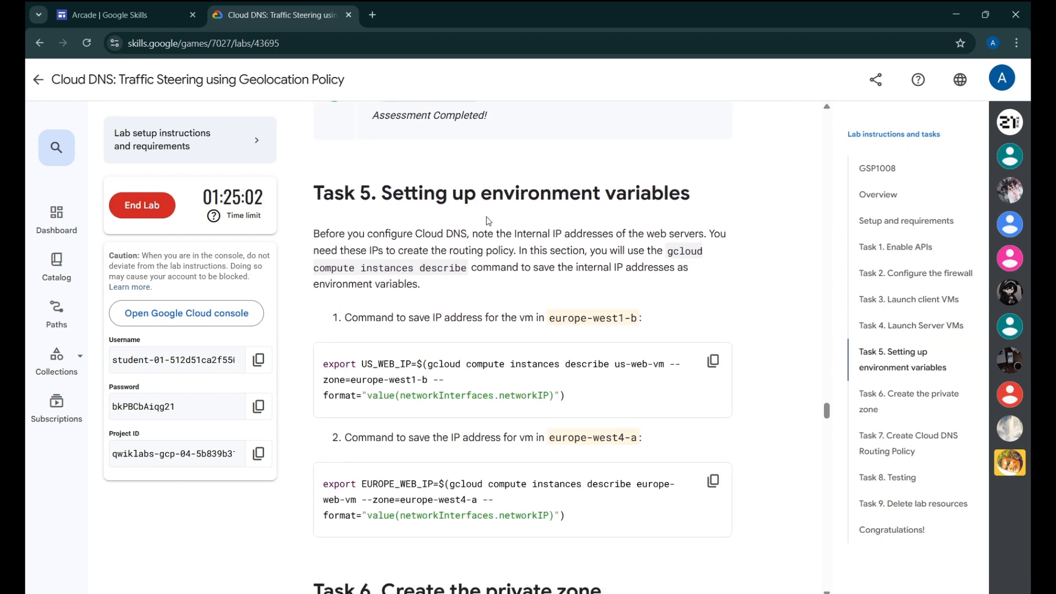
scroll(688, 233, "down", 2)
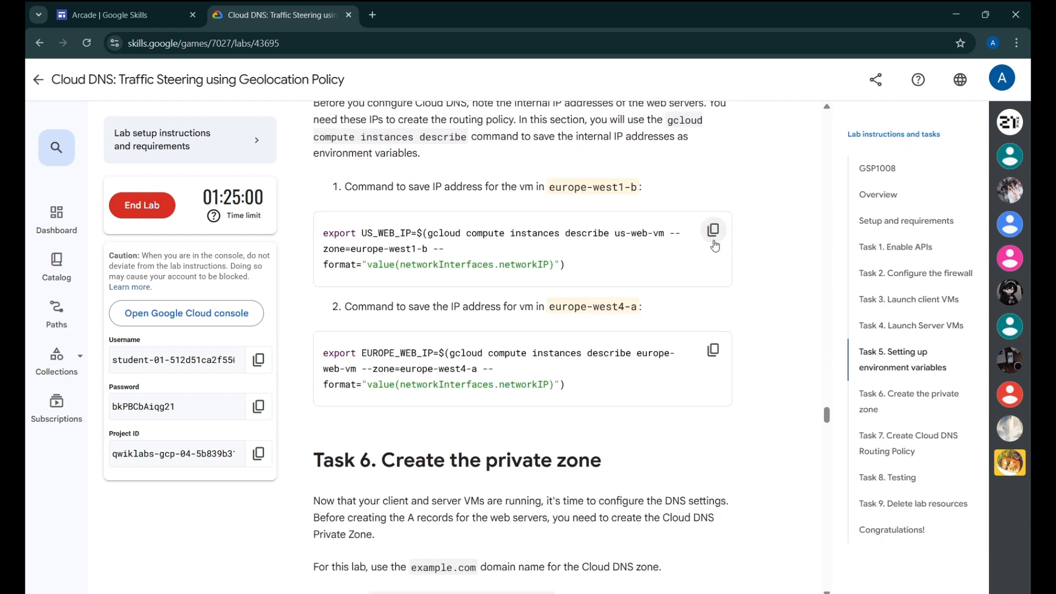
Export us-web-vm's internal IP as US_WEB_IP in Cloud Shell
left_click(714, 231)
scroll(658, 309, "down", 4)
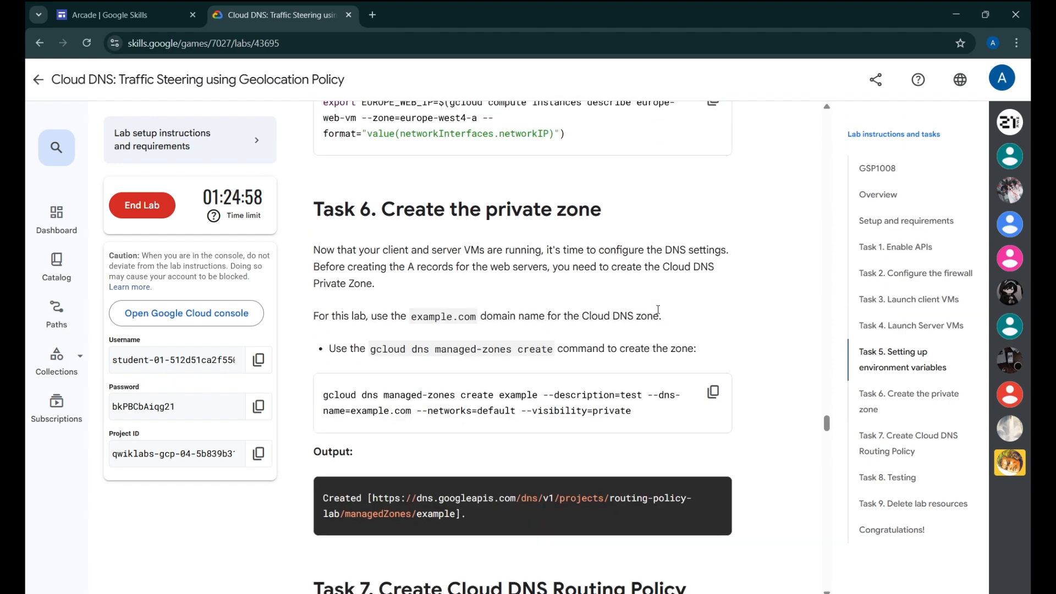
scroll(659, 310, "down", 16)
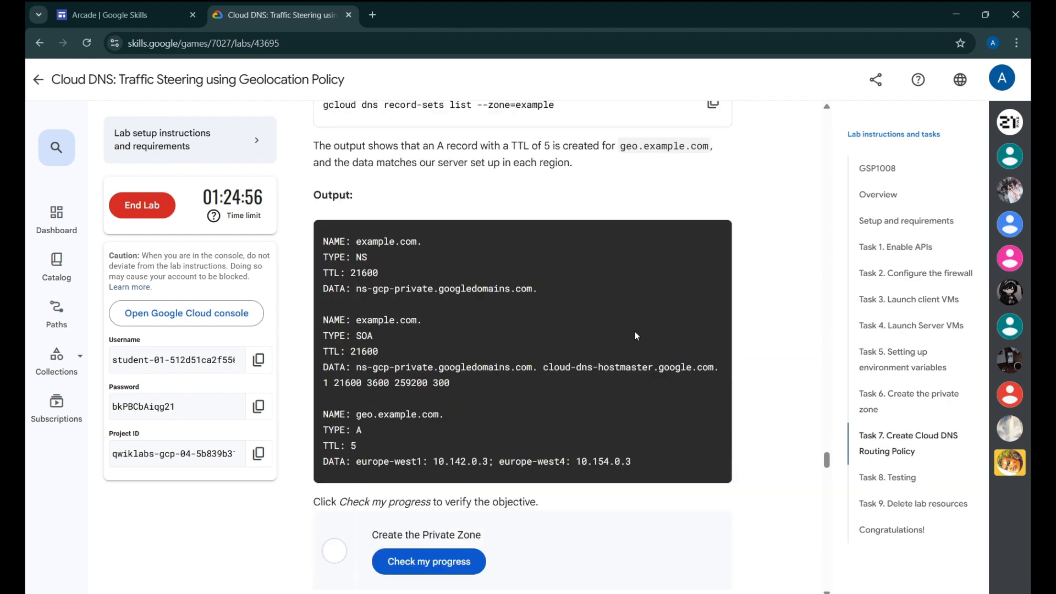
scroll(635, 332, "down", 2)
scroll(593, 306, "up", 20)
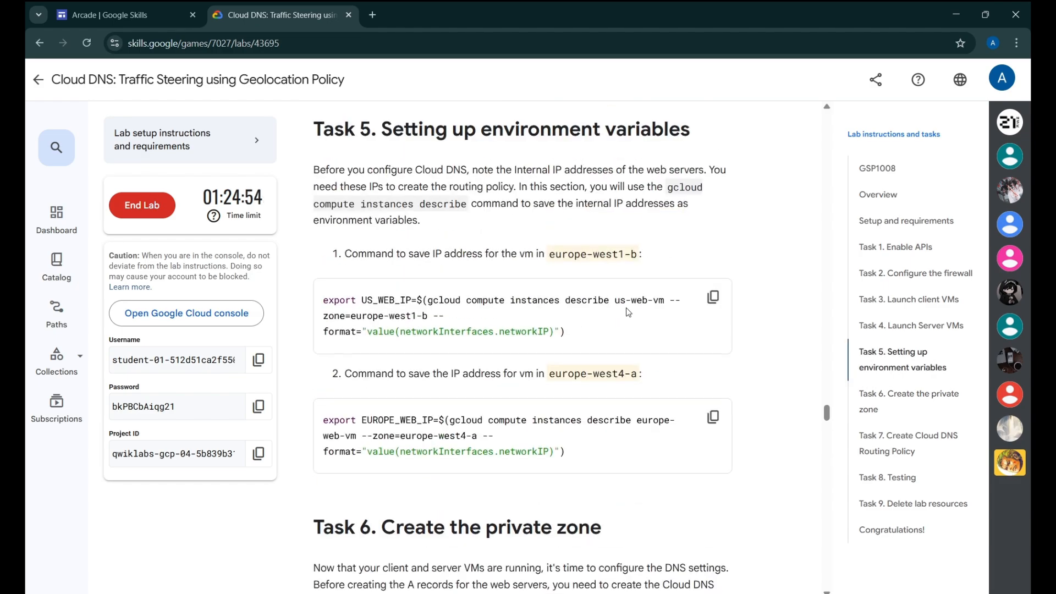
scroll(628, 311, "up", 5)
scroll(628, 312, "down", 4)
mouse_move(674, 593)
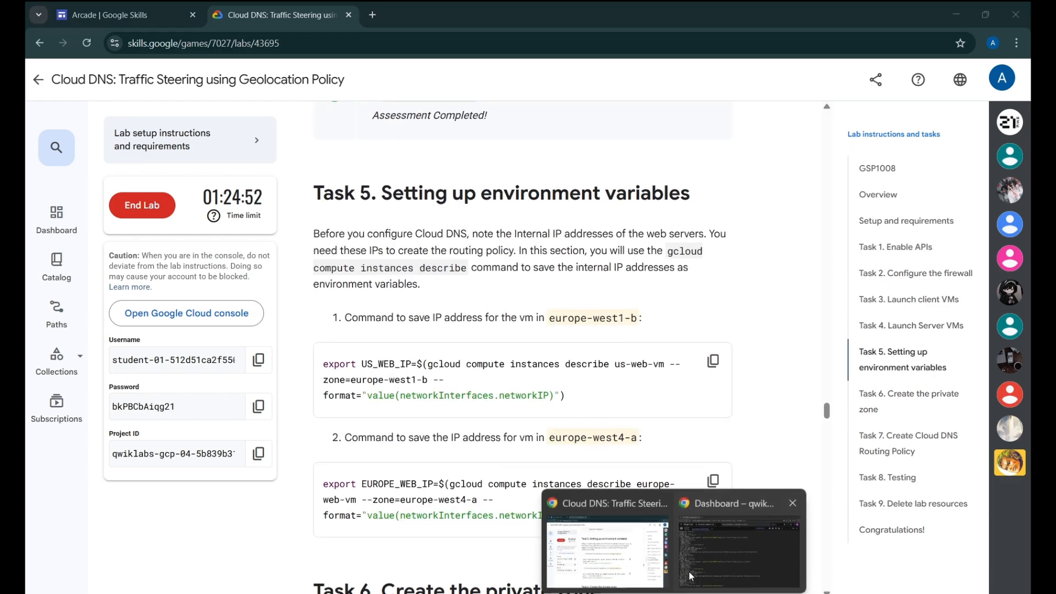
left_click(689, 571)
key("ctrl+v")
key("Return")
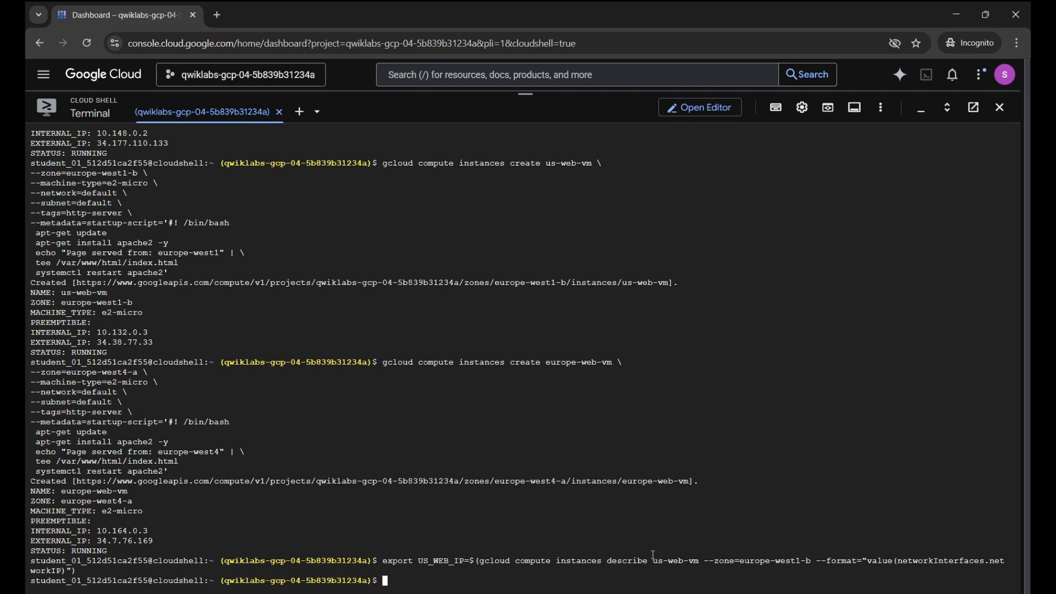
Export europe-web-vm's internal IP as EUROPE_WEB_IP in Cloud Shell
mouse_move(674, 592)
left_click(578, 566)
left_click(713, 480)
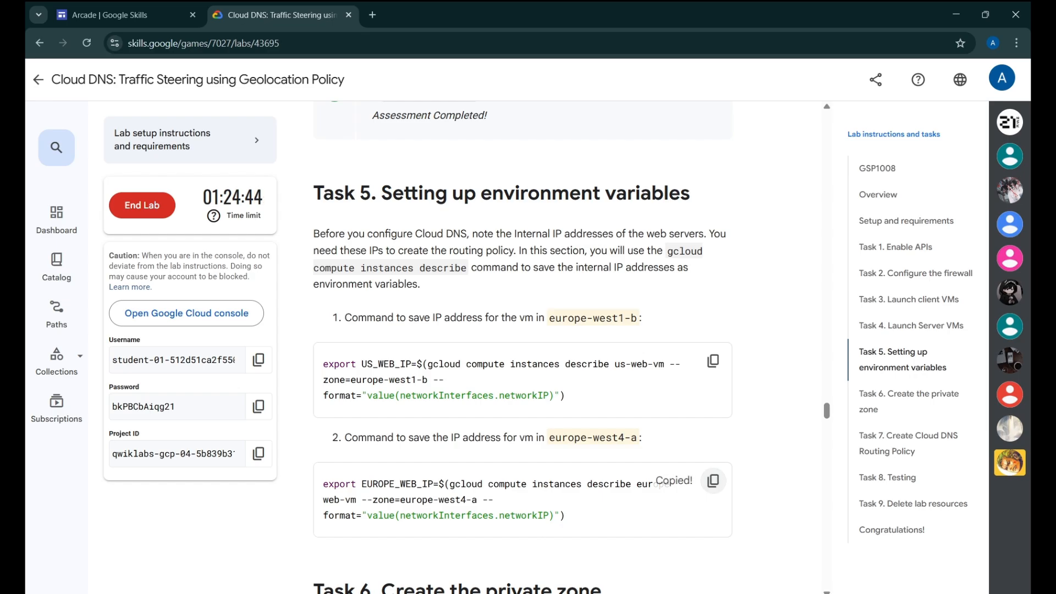
left_click(697, 559)
key("ctrl+v")
key("Return")
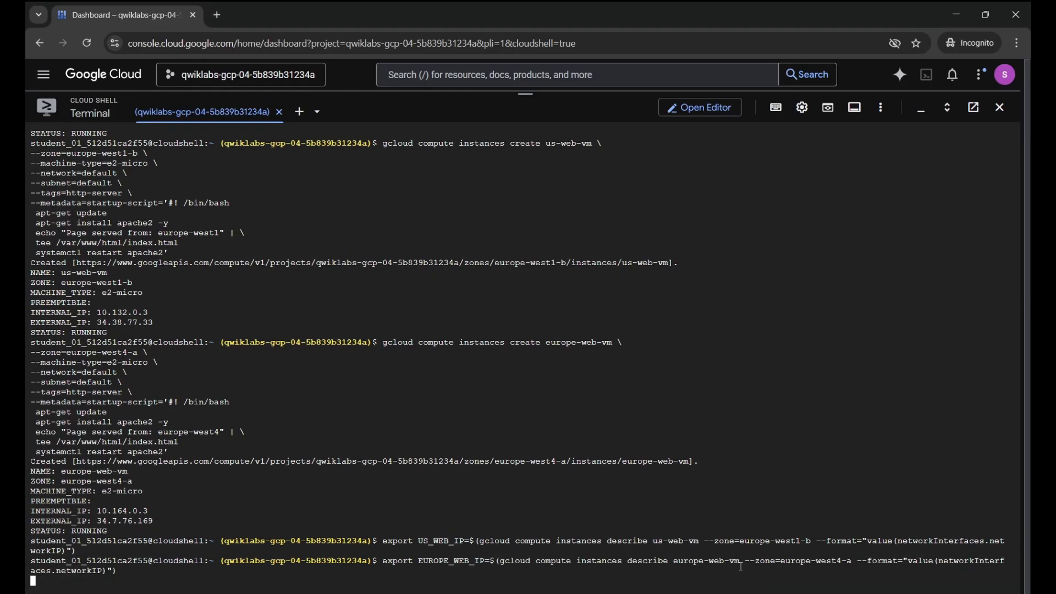
mouse_move(684, 591)
left_click(627, 550)
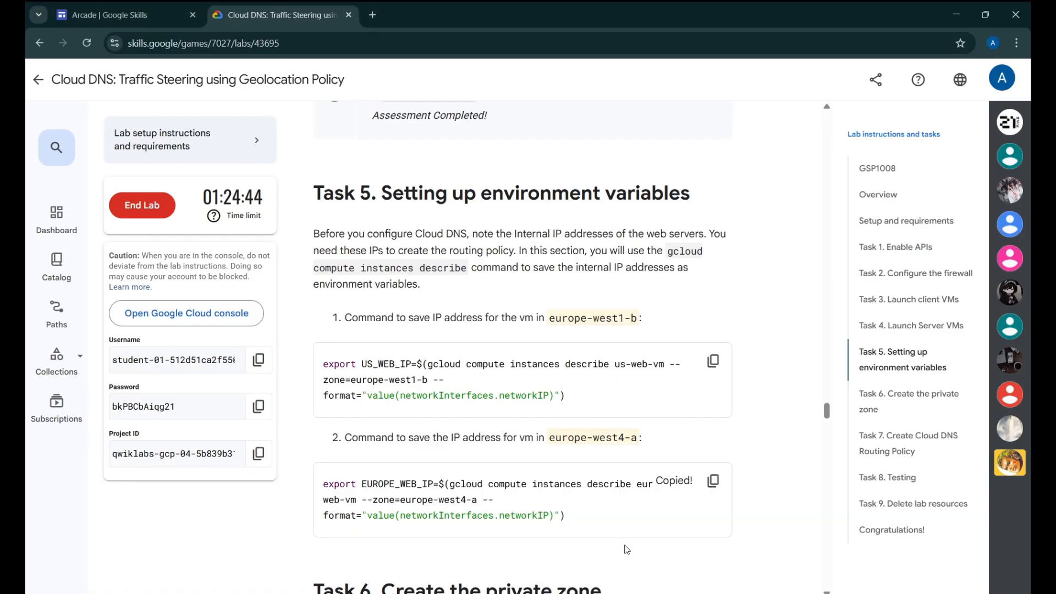
scroll(626, 550, "down", 8)
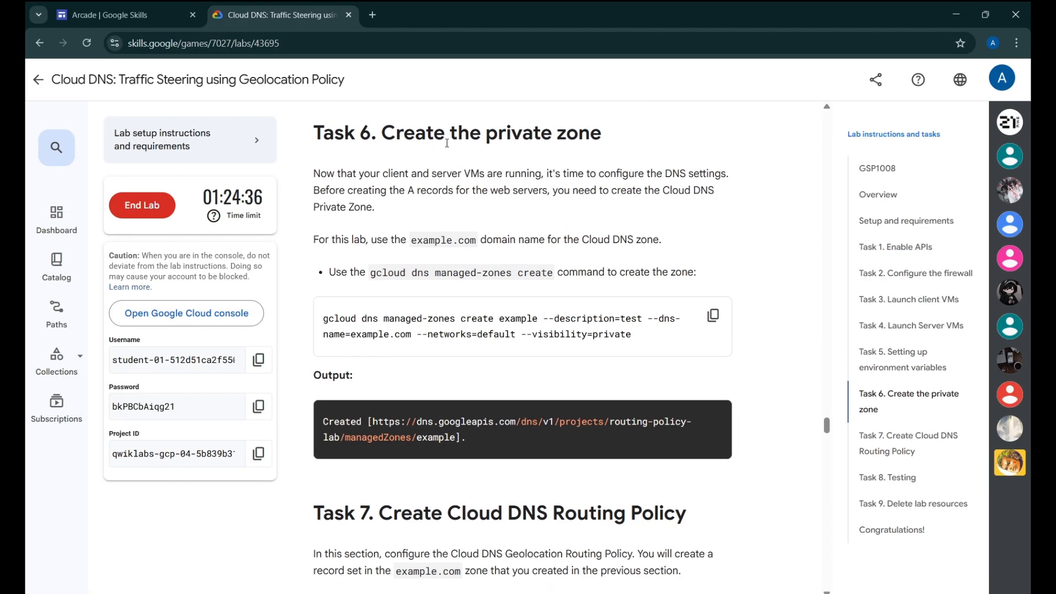
Create the private example.com managed zone by running the copied gcloud dns managed-zones create command in Cloud Shell
left_click(713, 315)
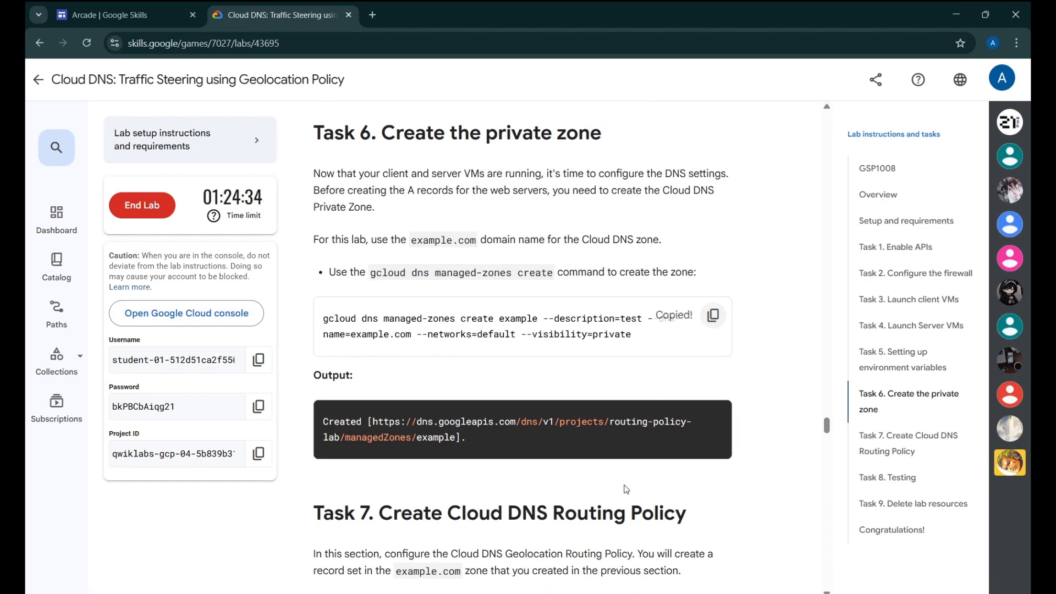
mouse_move(684, 592)
left_click(867, 547)
key("ctrl+v")
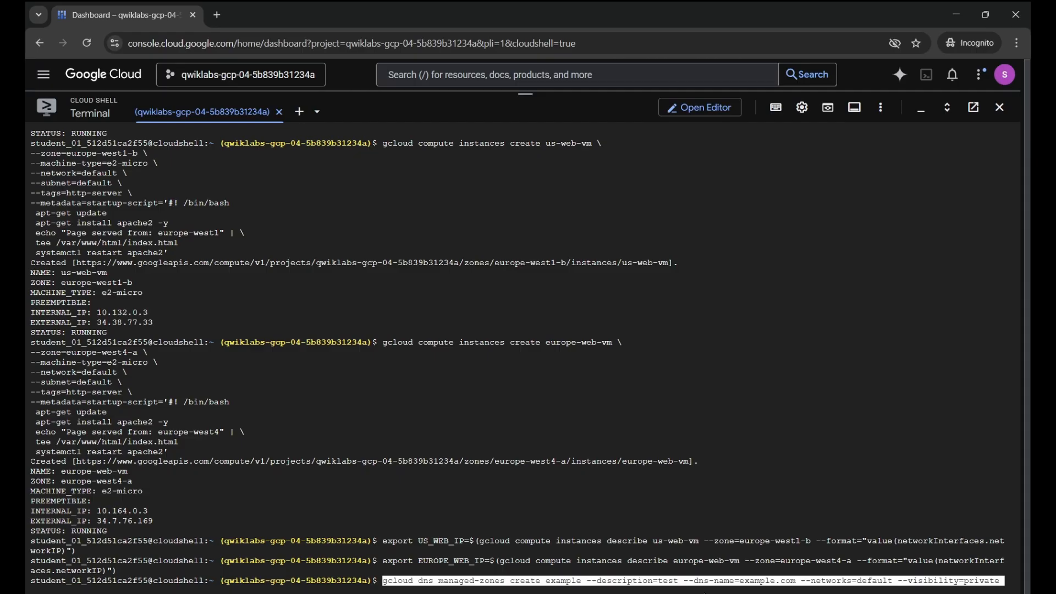
key("Return")
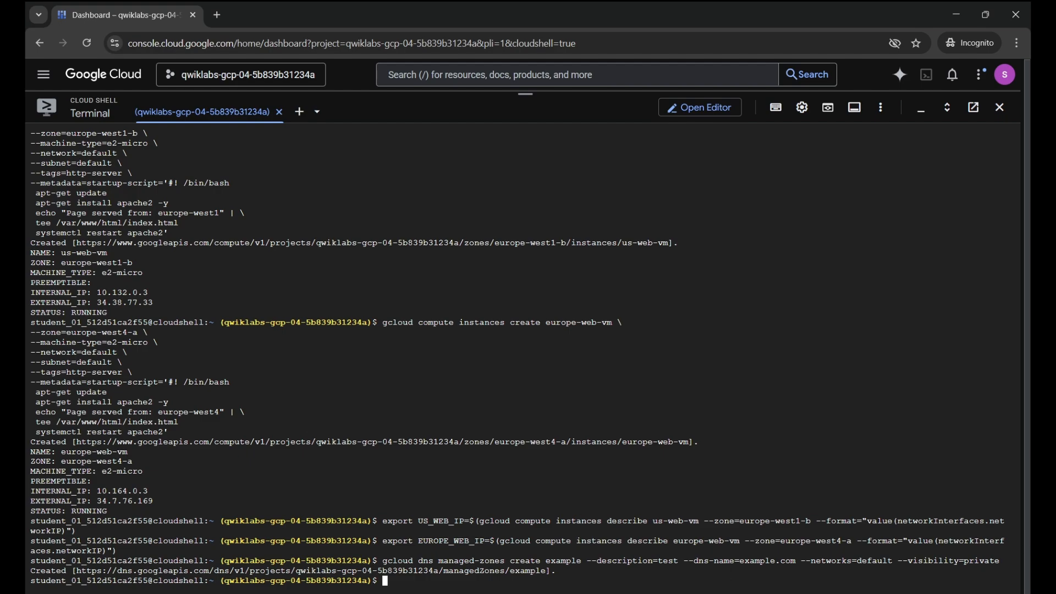
Create the geo.example.com A record set with GEO routing for europe-west1 and europe-west4, TTL 5
mouse_move(674, 589)
left_click(608, 539)
scroll(440, 285, "down", 4)
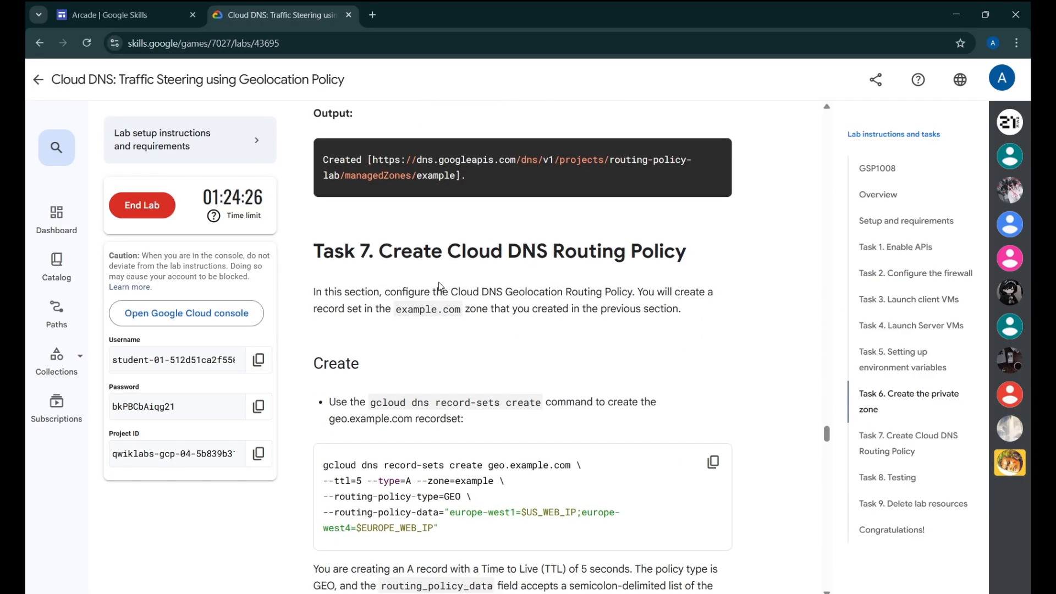
scroll(454, 267, "down", 2)
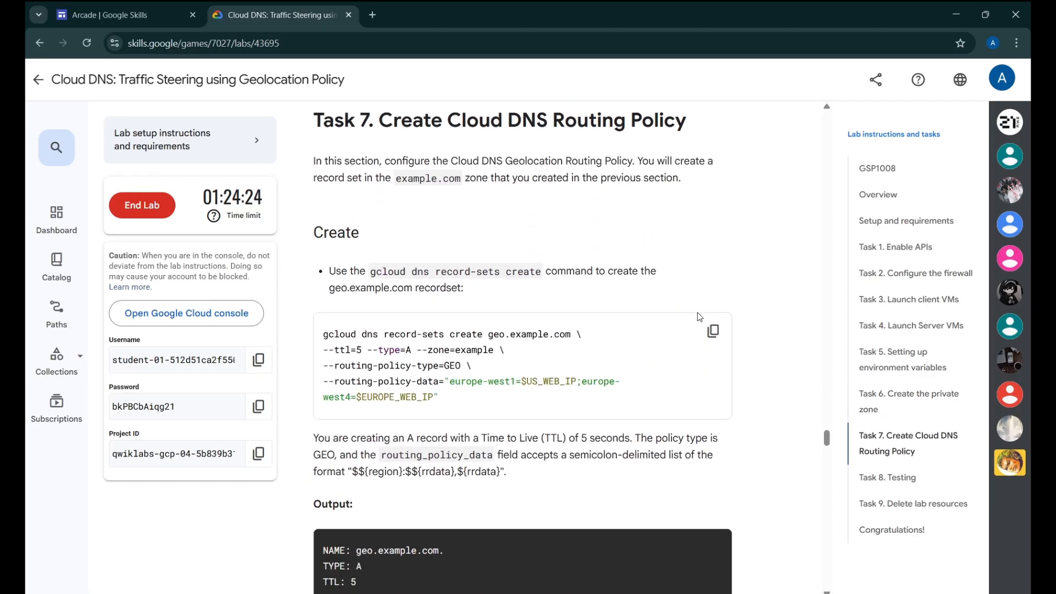
left_click(713, 331)
left_click(715, 549)
key("ctrl+v")
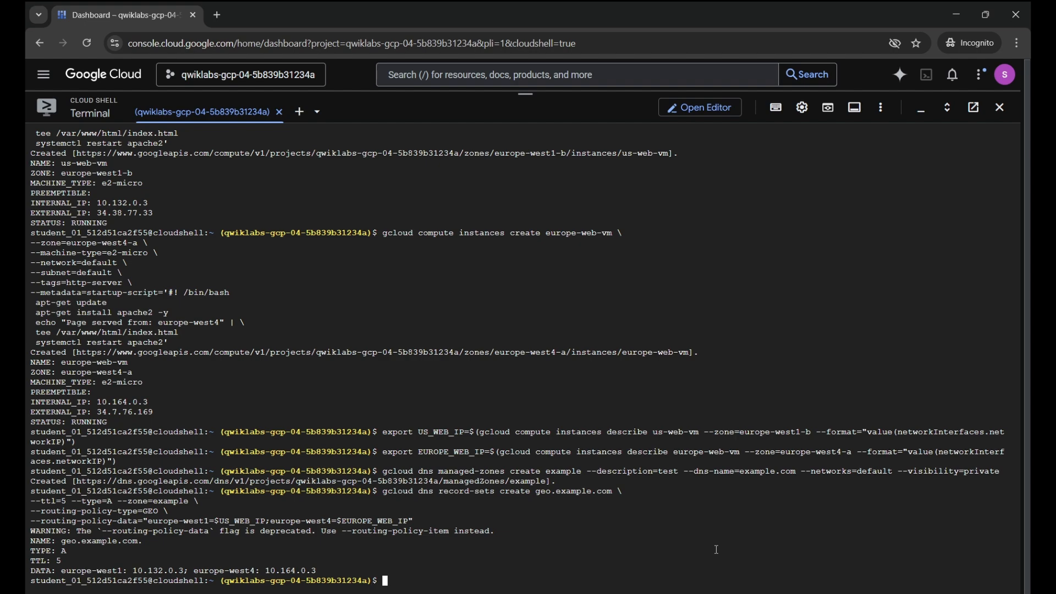
key("alt+Tab")
scroll(672, 339, "down", 10)
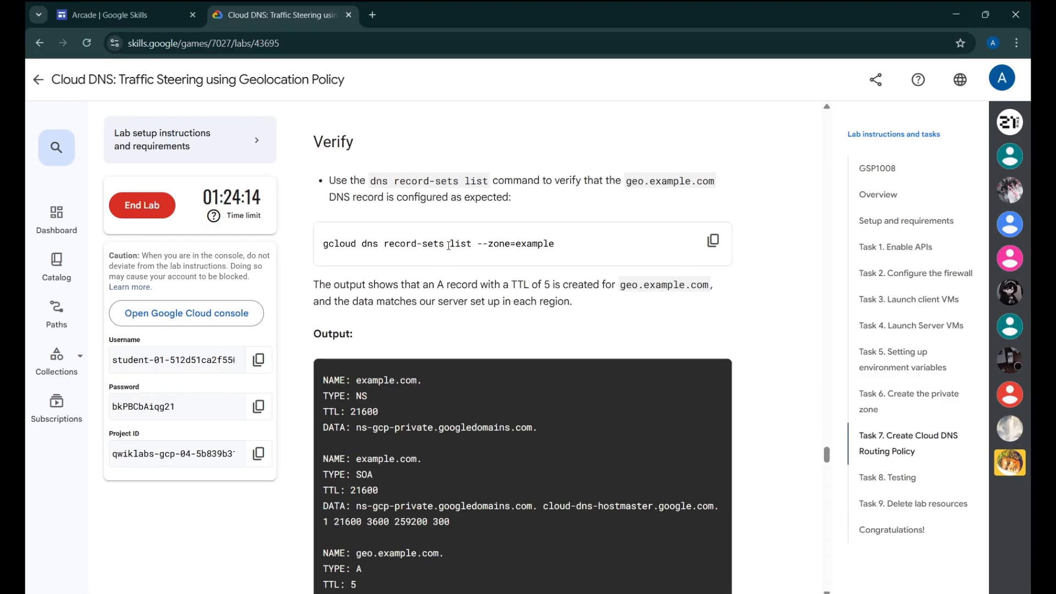
Run Check my progress under Task 7's Create the Private Zone until it shows Assessment Completed
scroll(539, 263, "down", 1)
scroll(539, 263, "down", 8)
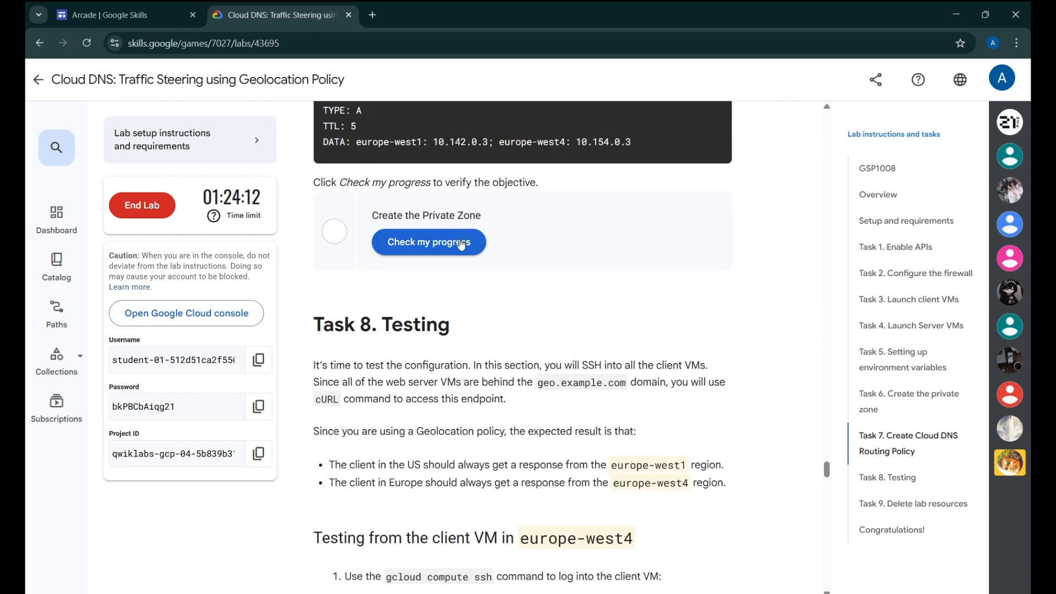
left_click(430, 243)
scroll(547, 255, "up", 2)
scroll(547, 255, "down", 8)
scroll(548, 262, "up", 6)
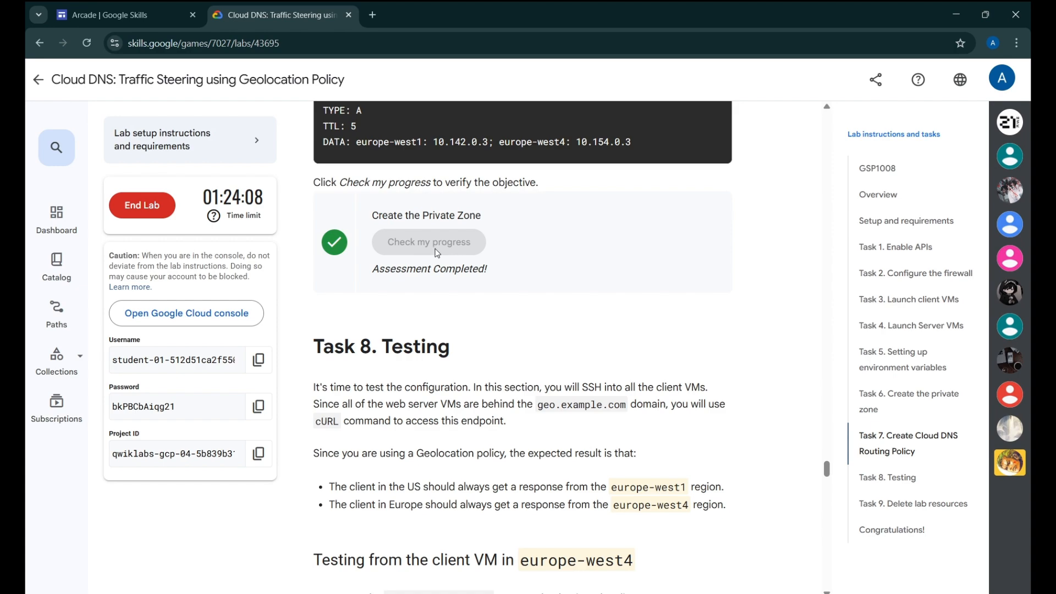
scroll(548, 262, "down", 9)
scroll(440, 208, "down", 20)
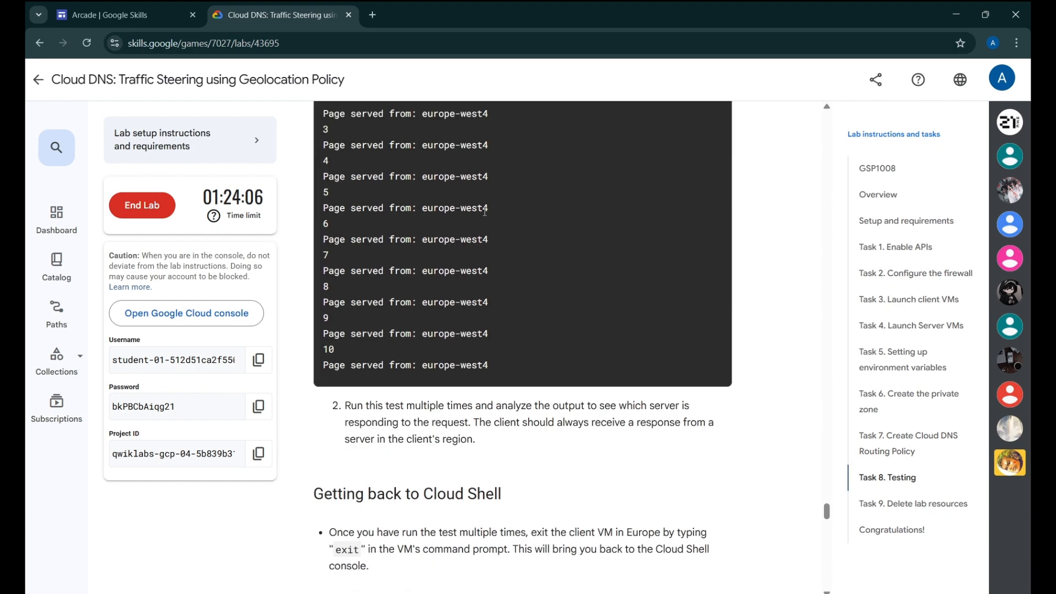
scroll(497, 221, "down", 20)
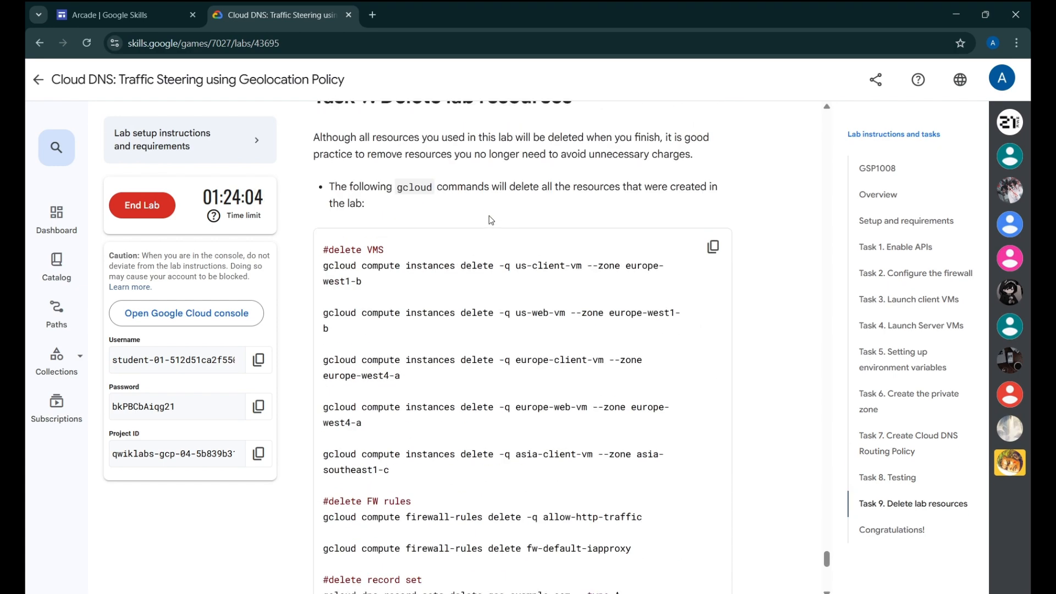
scroll(491, 211, "up", 20)
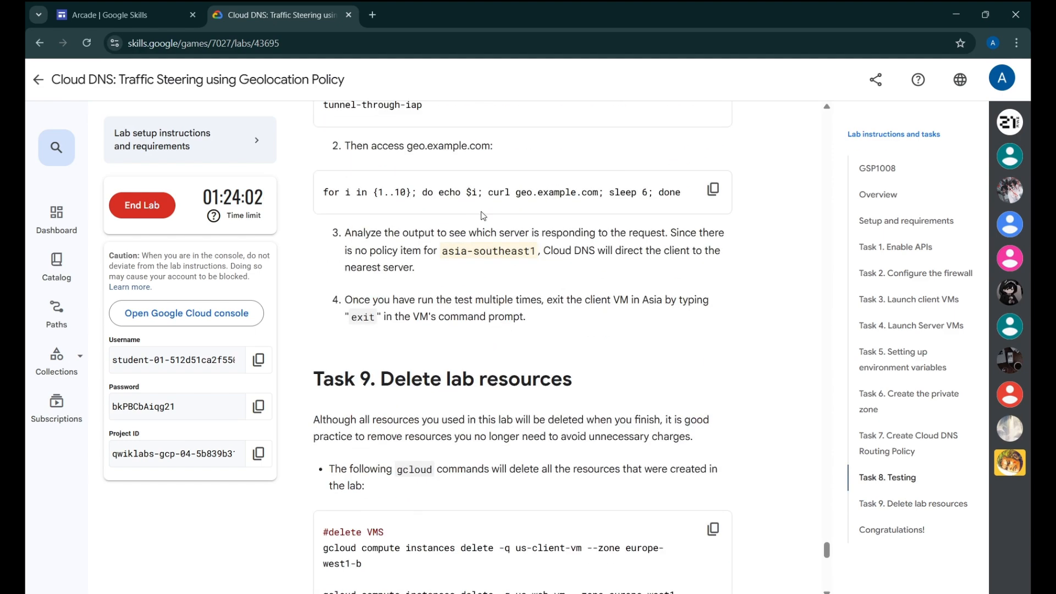
scroll(497, 231, "up", 20)
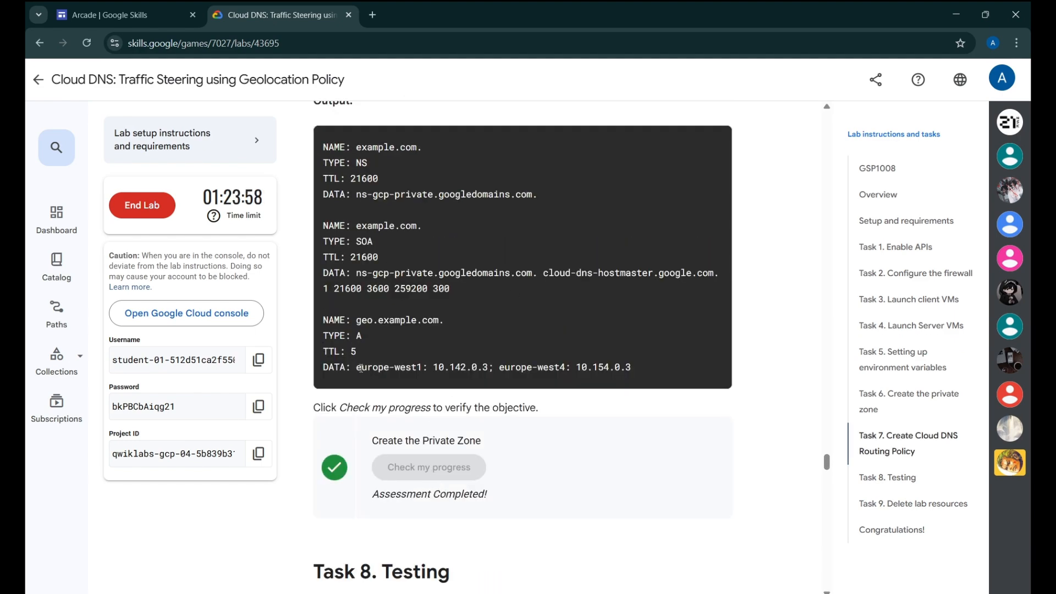
scroll(551, 358, "up", 1)
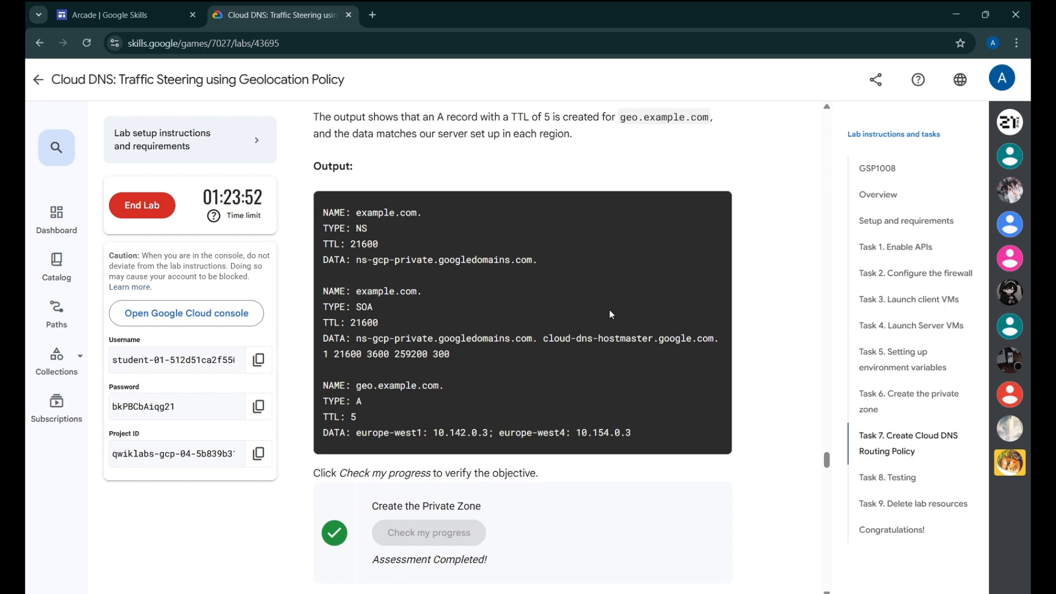
End the lab, confirming in the End Lab dialog, and give the survey five stars
left_click(142, 206)
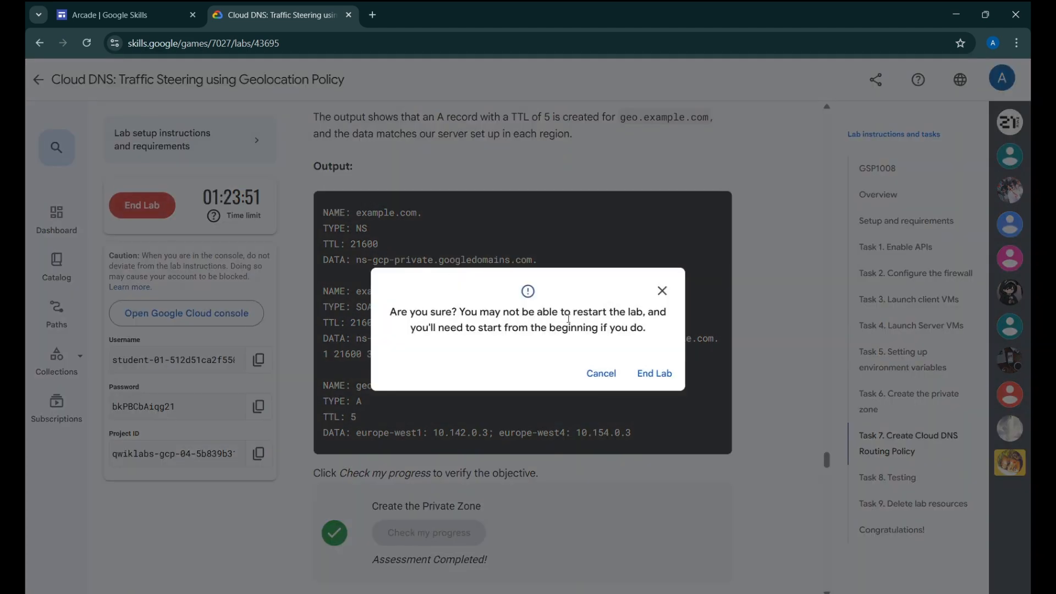
left_click(641, 374)
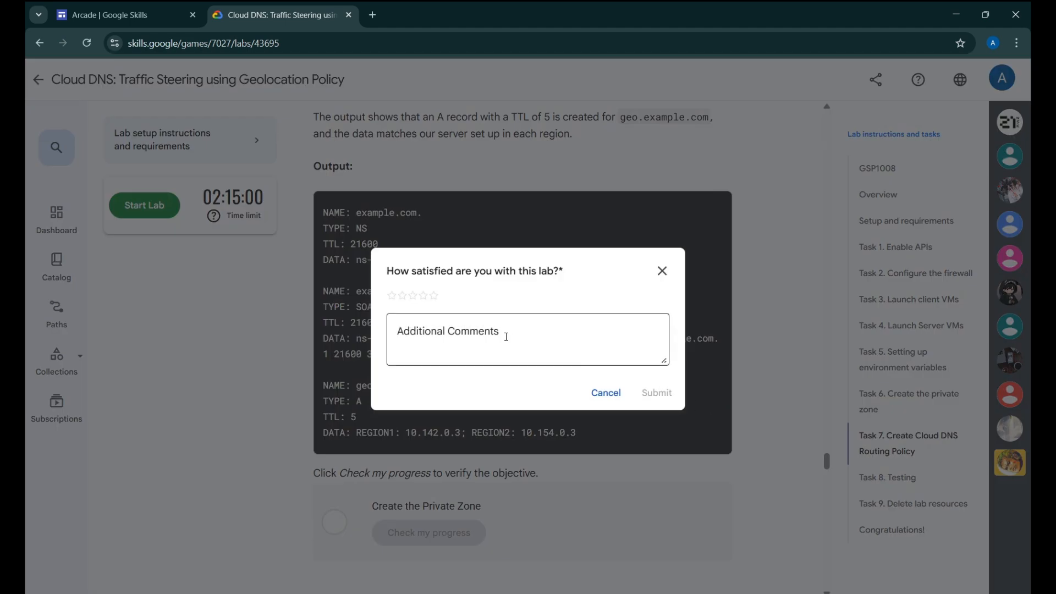
left_click(435, 296)
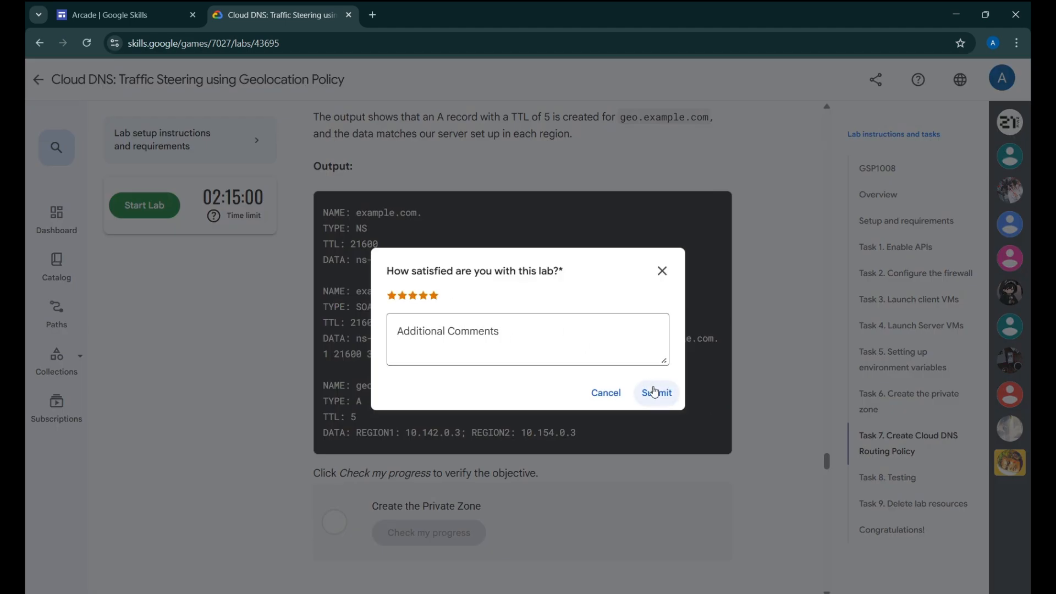